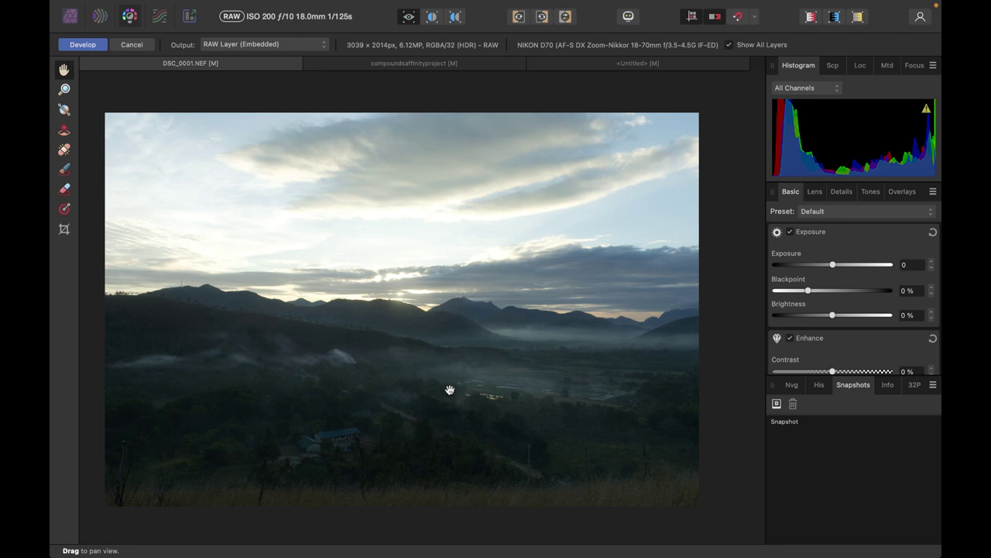
Step: Set the RAW image's shadows to 4% and highlights to -59%
scroll(810, 340, "down", 5)
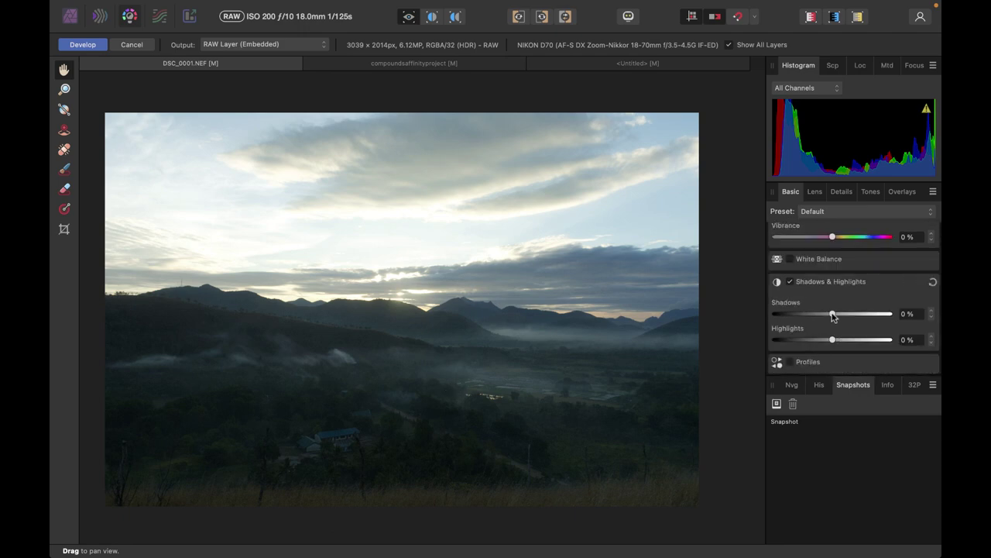
mouse_move(833, 314)
left_mouse_down()
mouse_move(880, 314)
mouse_move(833, 314)
mouse_move(864, 314)
mouse_move(859, 332)
mouse_move(840, 335)
mouse_move(832, 333)
mouse_move(854, 332)
mouse_move(830, 311)
left_mouse_up()
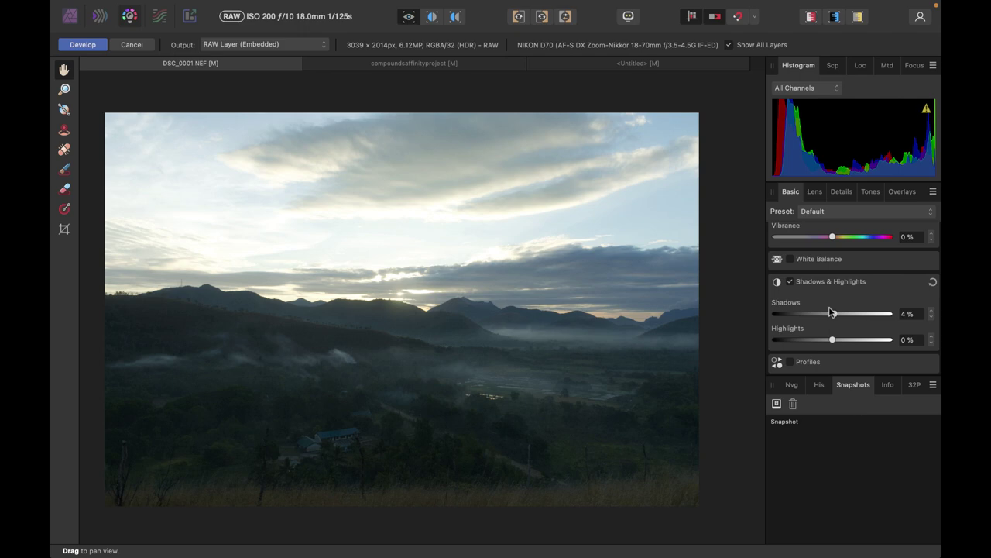
scroll(831, 305, "up", 5)
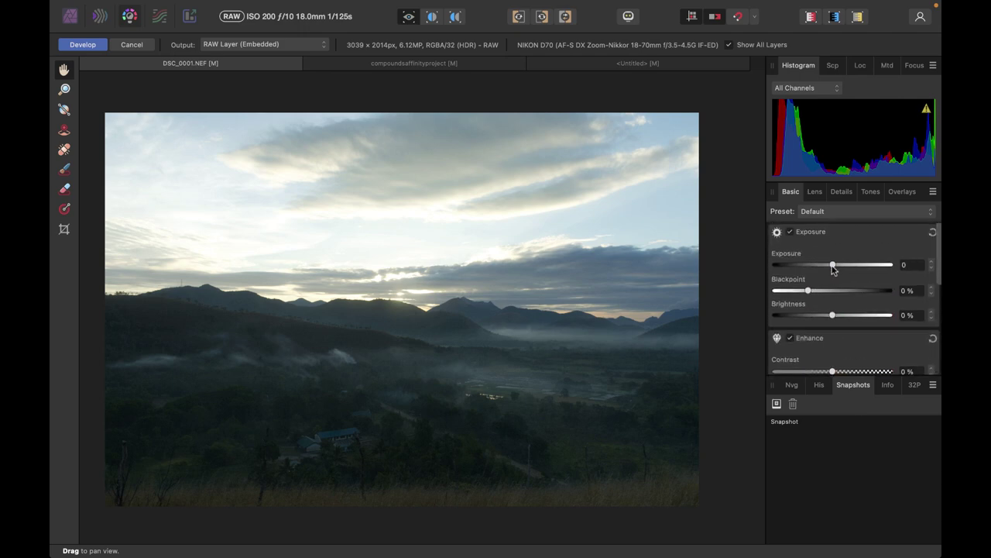
mouse_move(832, 267)
left_mouse_down()
mouse_move(852, 266)
mouse_move(826, 279)
mouse_move(849, 276)
mouse_move(830, 283)
mouse_move(845, 285)
mouse_move(832, 284)
left_mouse_up()
scroll(832, 284, "down", 3)
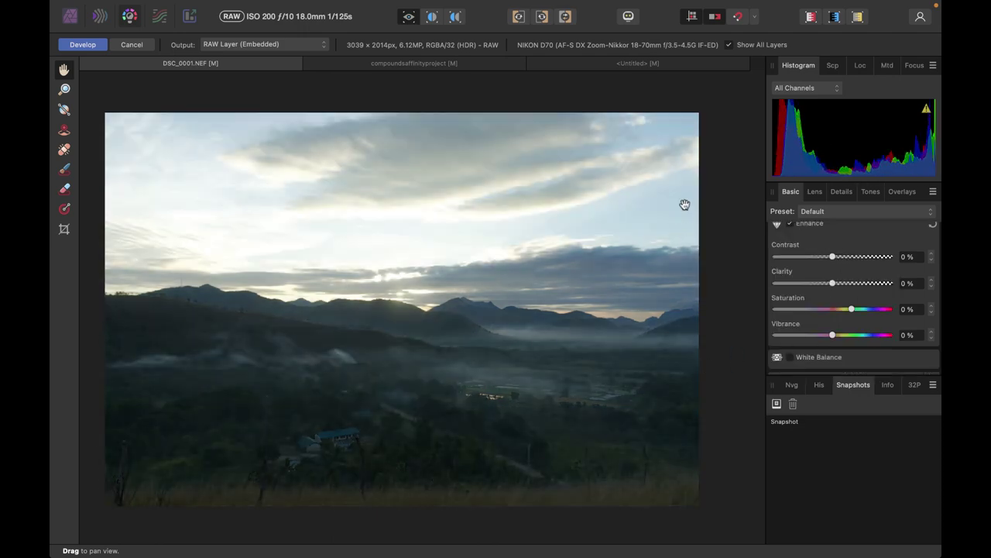
scroll(835, 346, "down", 3)
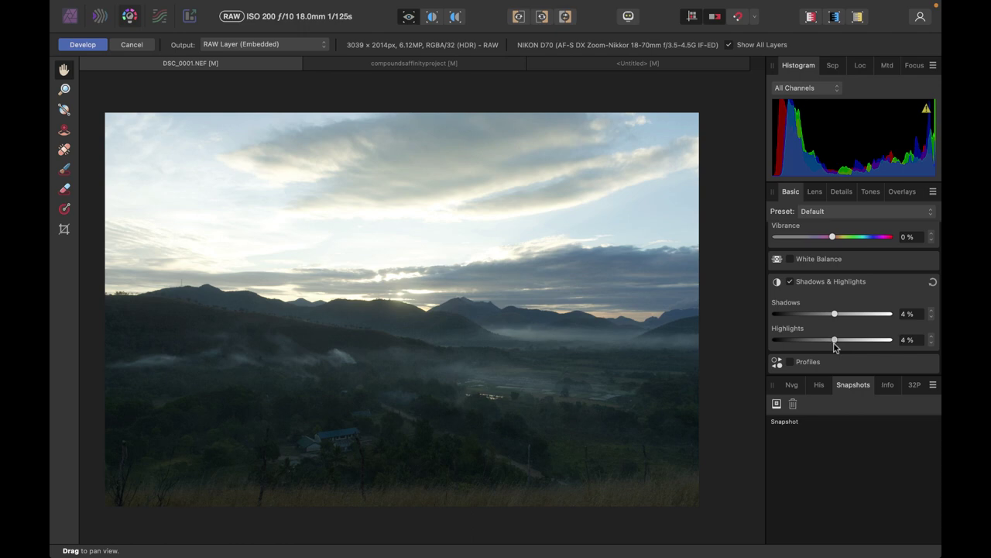
left_click_drag(835, 344, 800, 359)
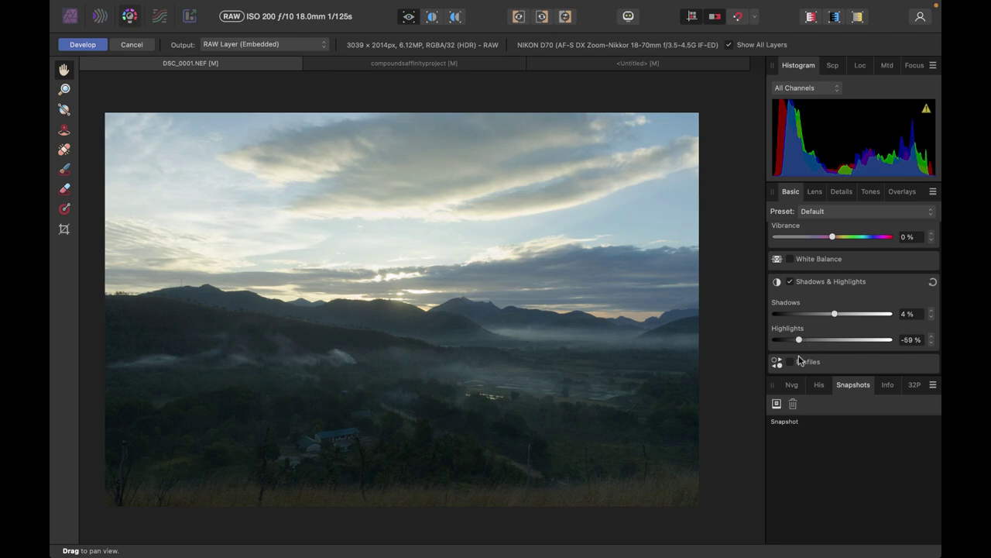
Step: Lower the RAW exposure to -0.283 and develop the photo
scroll(821, 310, "up", 5)
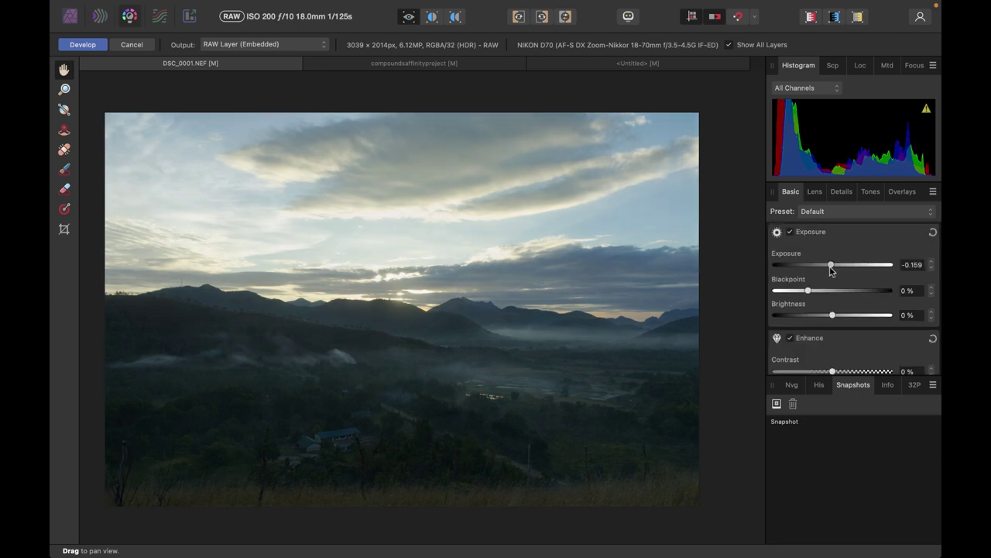
mouse_move(830, 268)
left_mouse_down()
mouse_move(854, 268)
mouse_move(830, 270)
left_mouse_up()
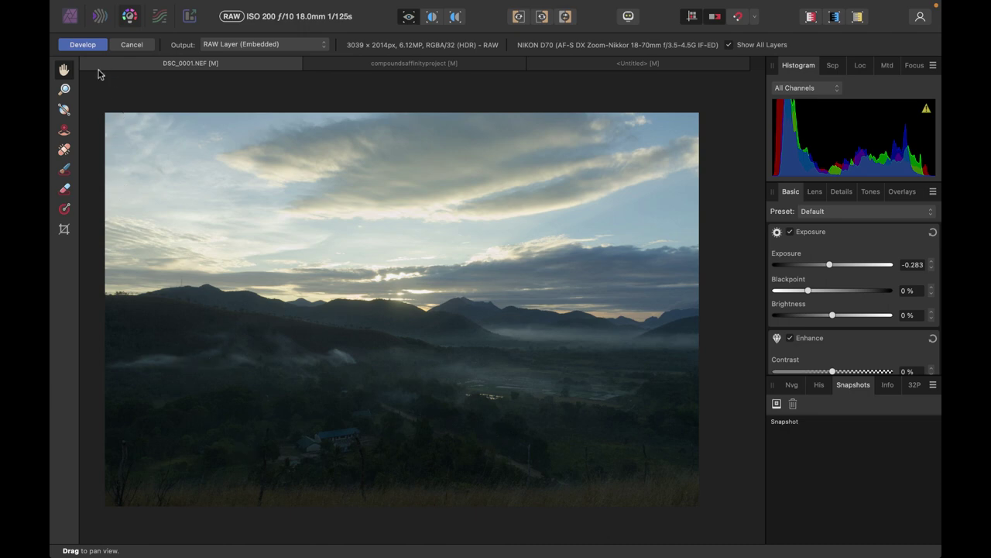
left_click(82, 45)
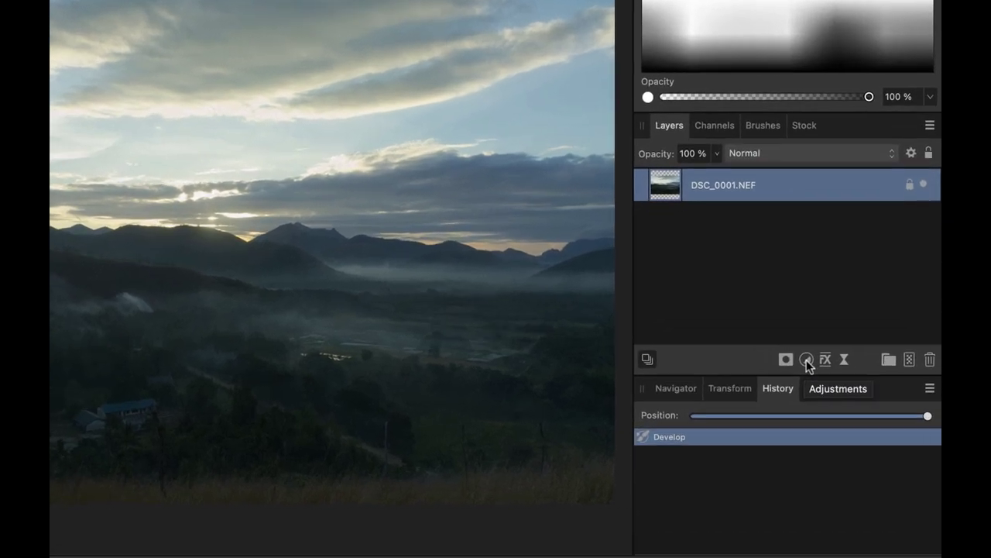
Step: Add an Exposure adjustment layer above the DSC_0001.NEF layer
left_click(842, 399)
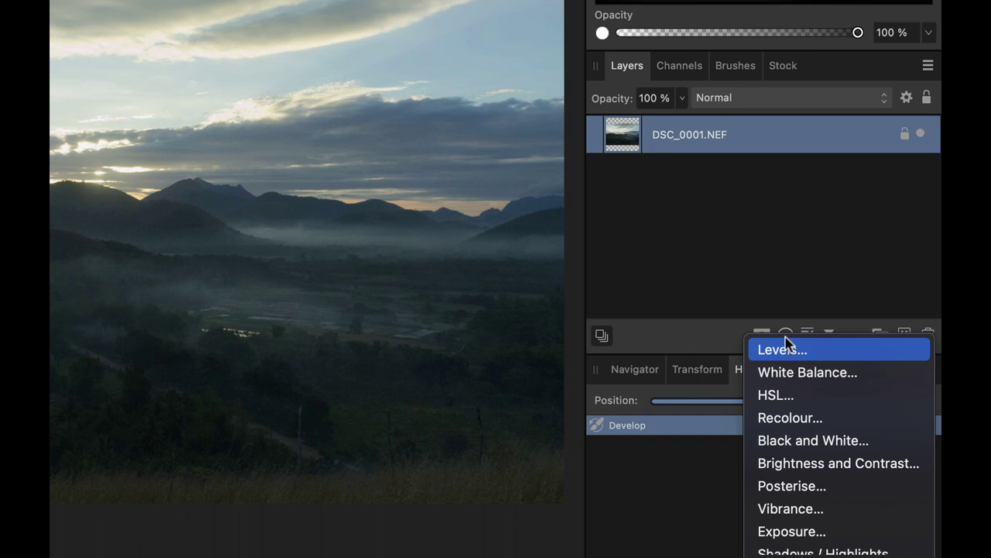
scroll(806, 411, "down", 3)
left_click(805, 420)
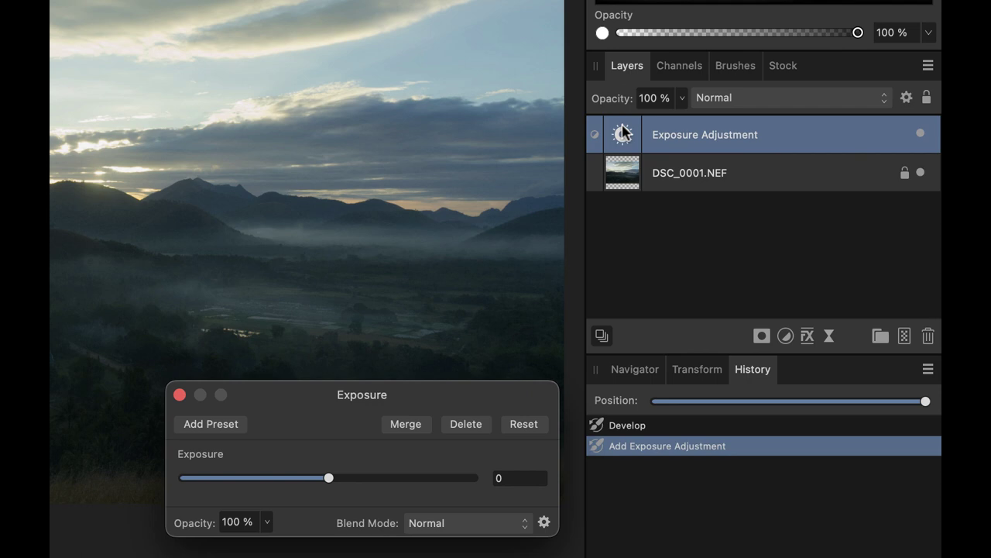
Step: Nest the Exposure adjustment inside the DSC_0001.NEF layer and move it back out above that layer
left_click_drag(649, 135, 679, 178)
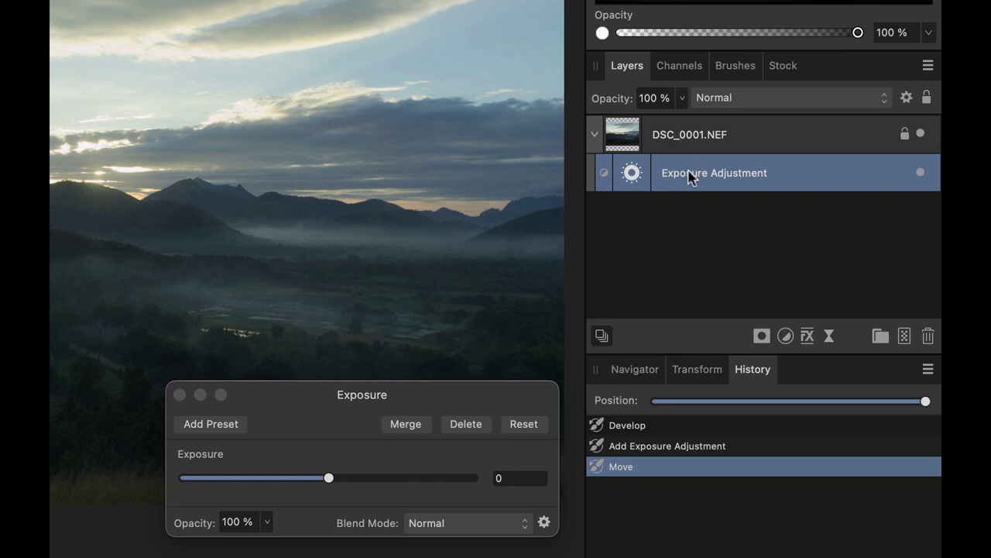
left_click_drag(700, 139, 647, 136)
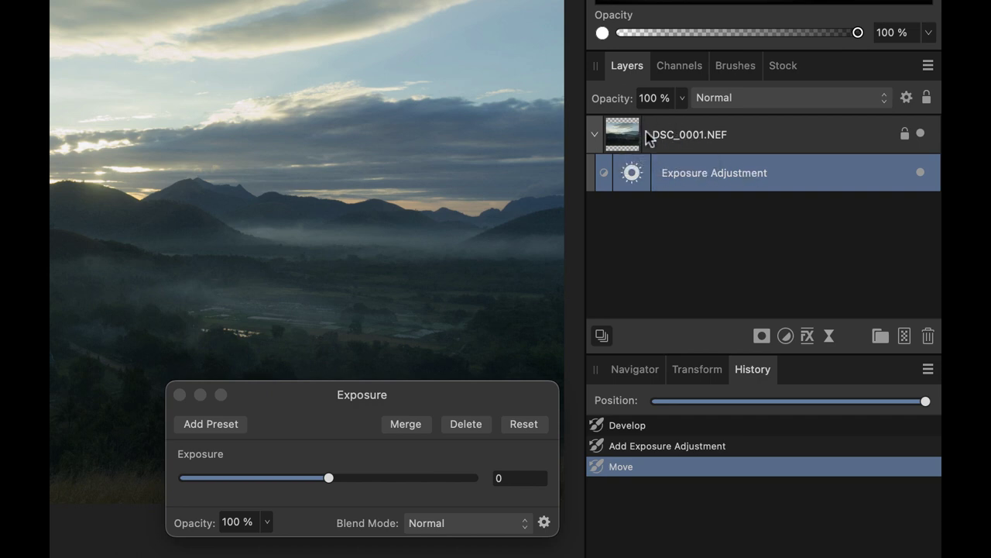
left_click(668, 175)
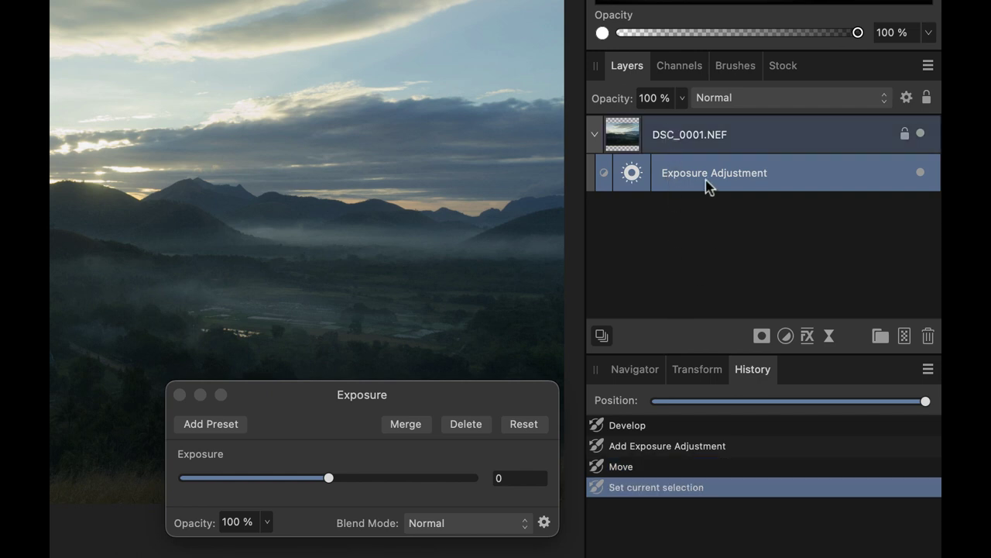
left_click_drag(712, 188, 658, 120)
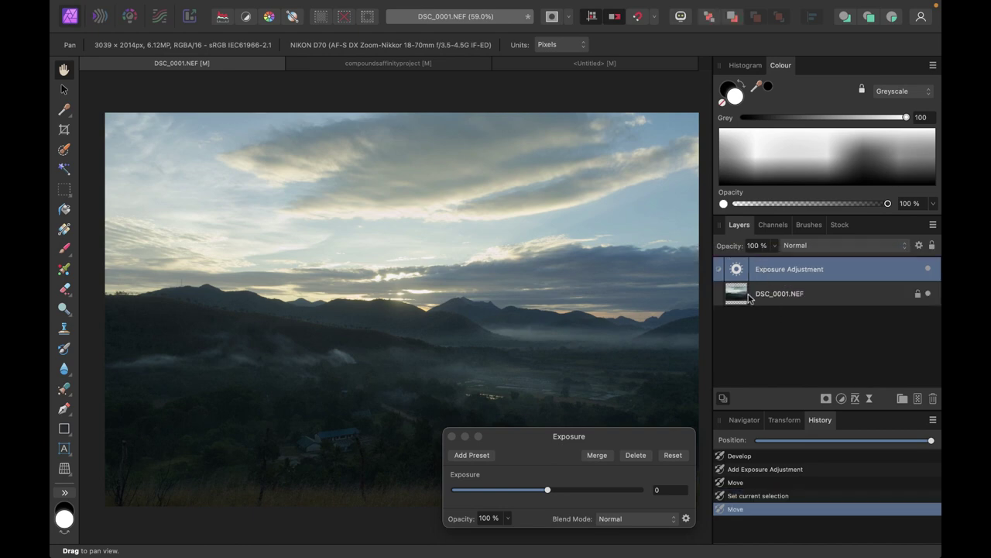
Step: Raise the Exposure adjustment to 2.309 and attach a Compound Mask to it
left_click(549, 491)
left_click_drag(552, 491, 581, 491)
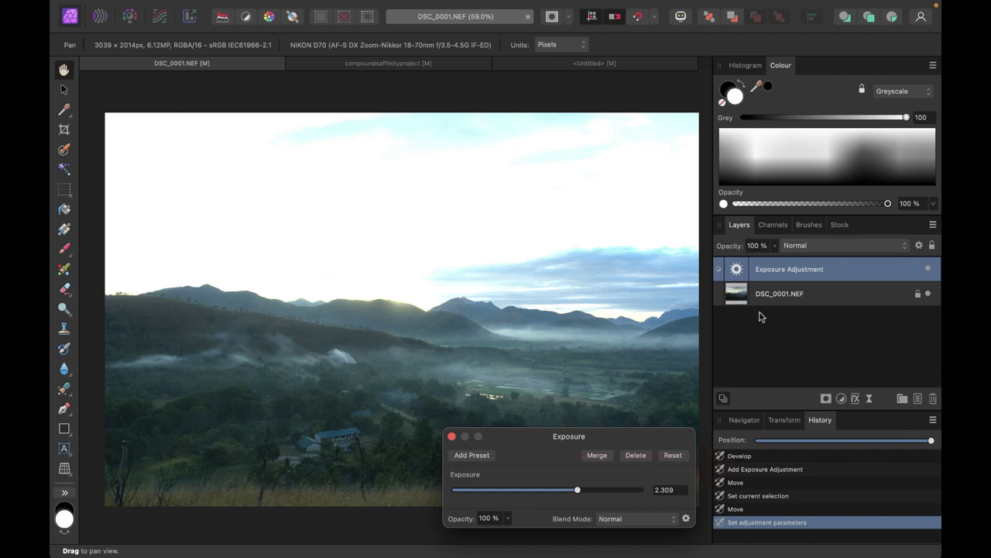
left_click(825, 398)
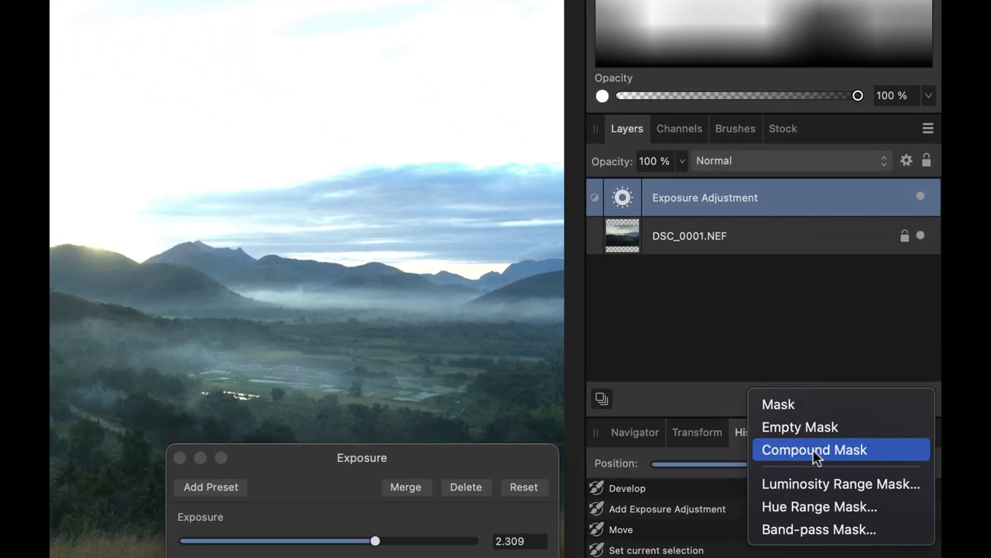
left_click(816, 457)
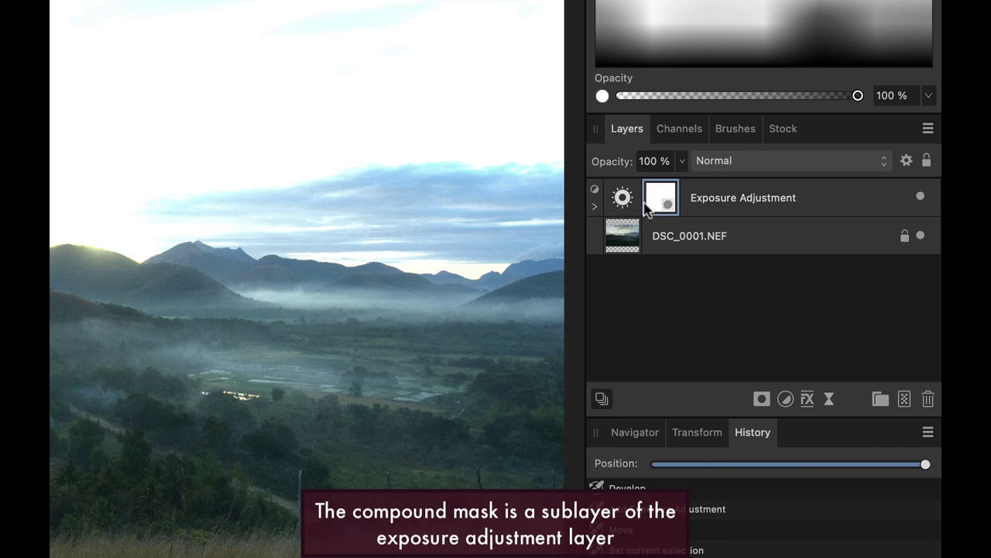
Step: Expand the Exposure Adjustment layer to examine how the Compound Mask is nested inside it
left_click(595, 208)
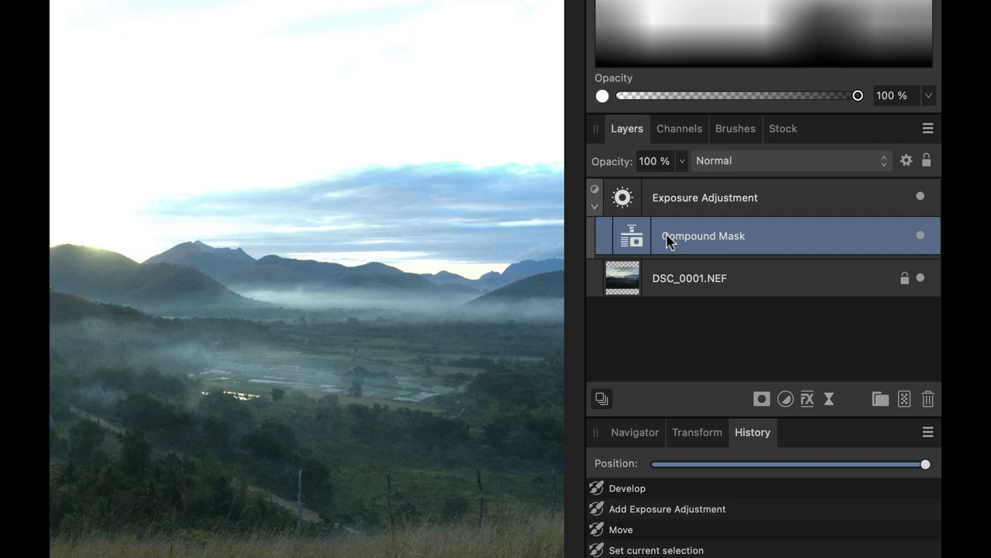
left_click(595, 207)
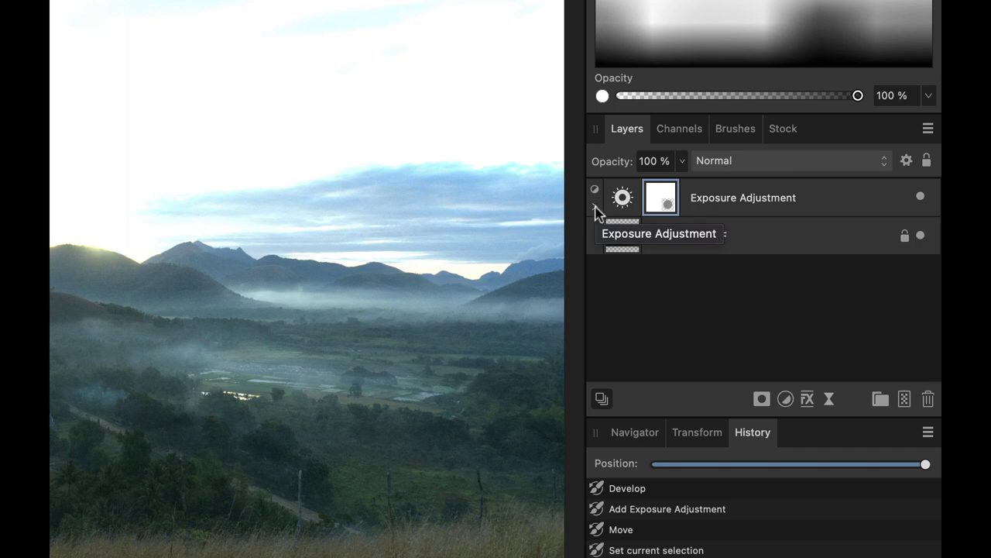
left_click(596, 206)
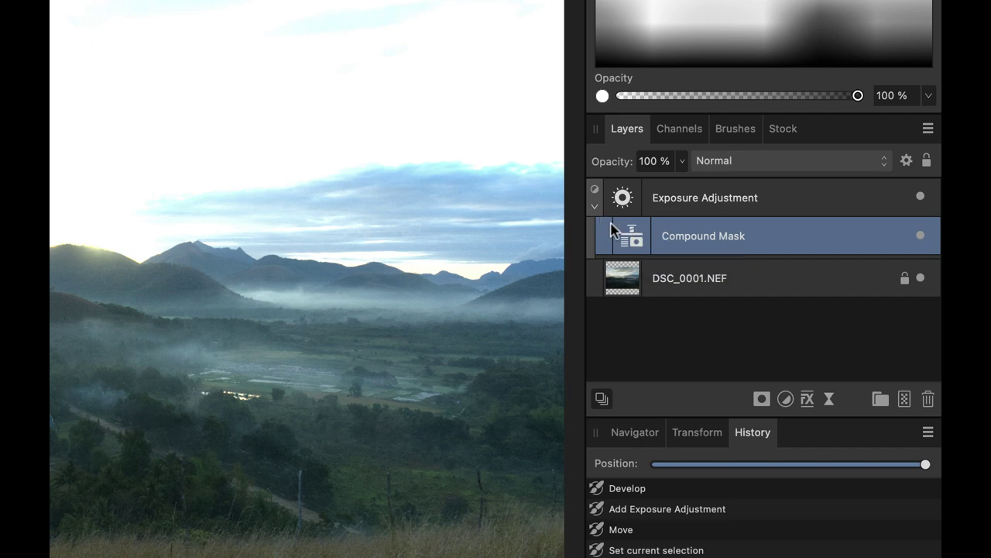
left_click(594, 207)
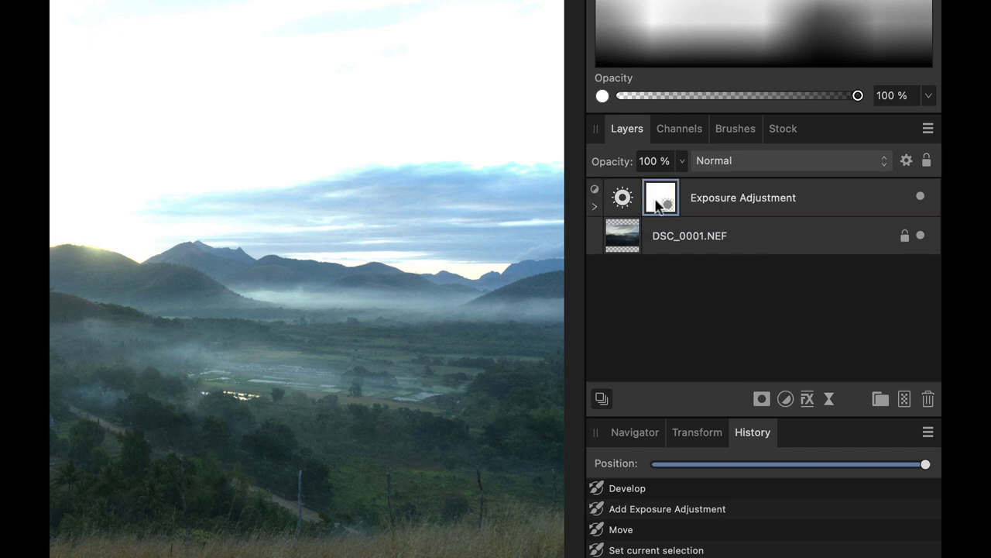
left_click(594, 206)
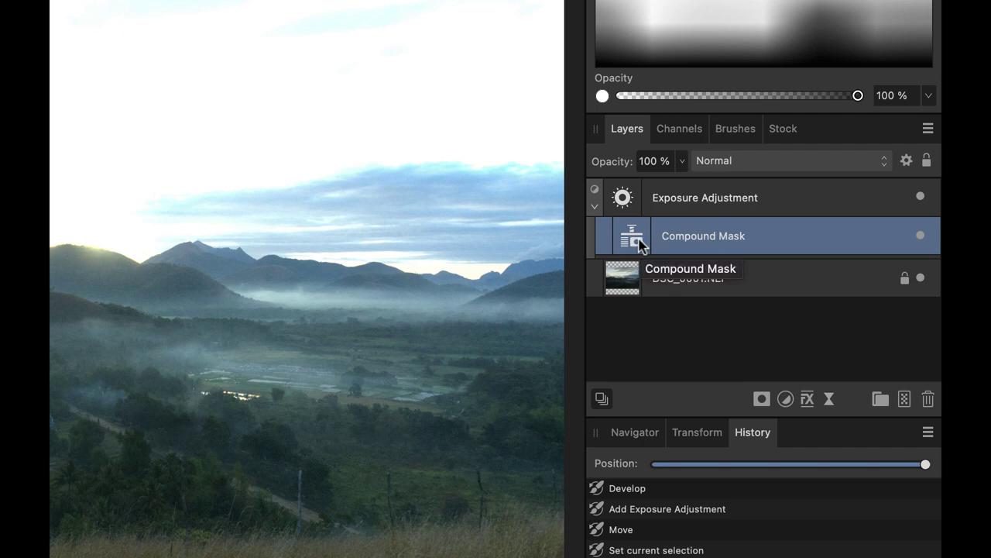
Step: Add a Luminosity Range Mask and nest it inside the Compound Mask
left_click(760, 399)
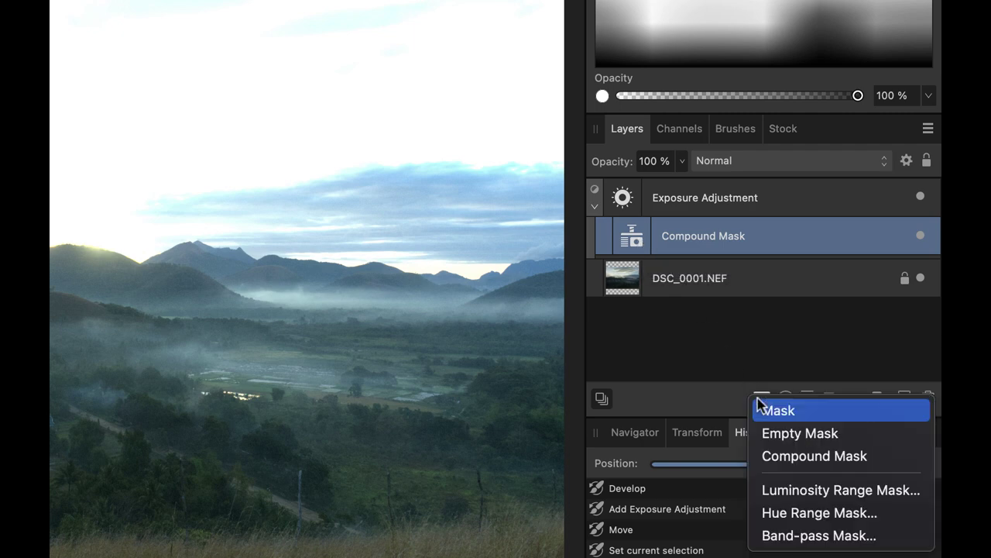
left_click(773, 489)
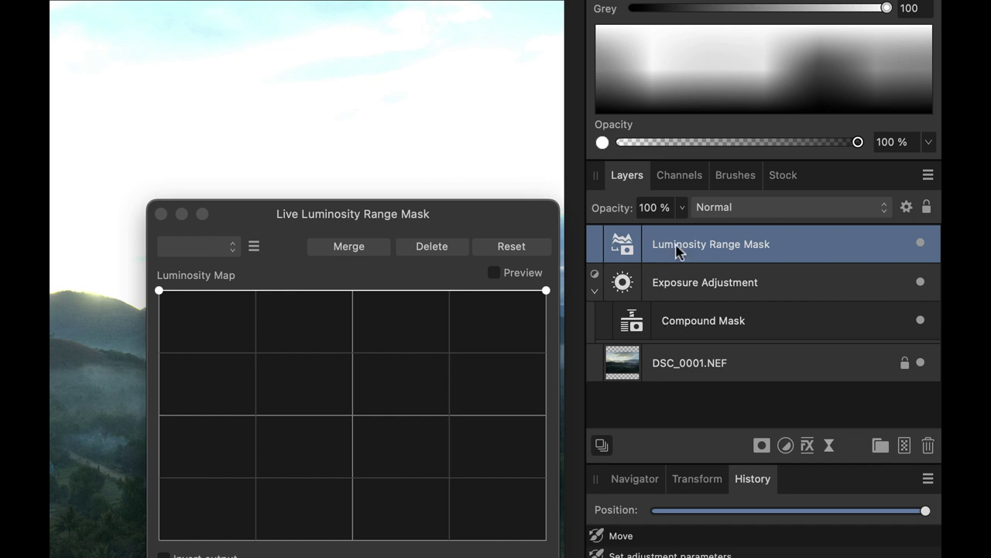
left_click_drag(677, 249, 695, 326)
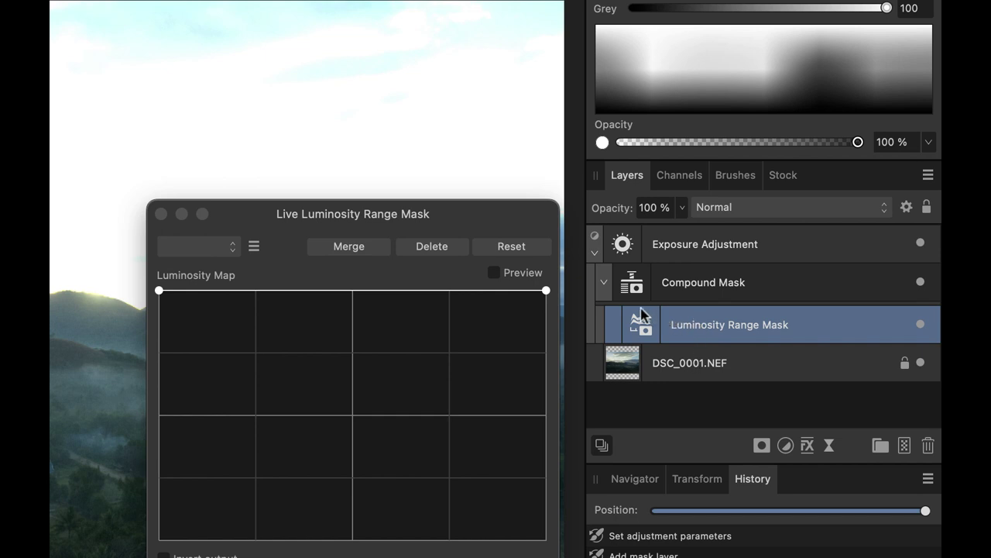
Step: Collapse and expand the Compound Mask repeatedly to examine the nested Luminosity Range Mask
left_click(605, 284)
left_click(605, 283)
left_click(604, 284)
left_click(605, 283)
left_click(604, 284)
left_click(604, 284)
left_click(605, 284)
left_click(605, 283)
left_click(605, 283)
left_click(605, 283)
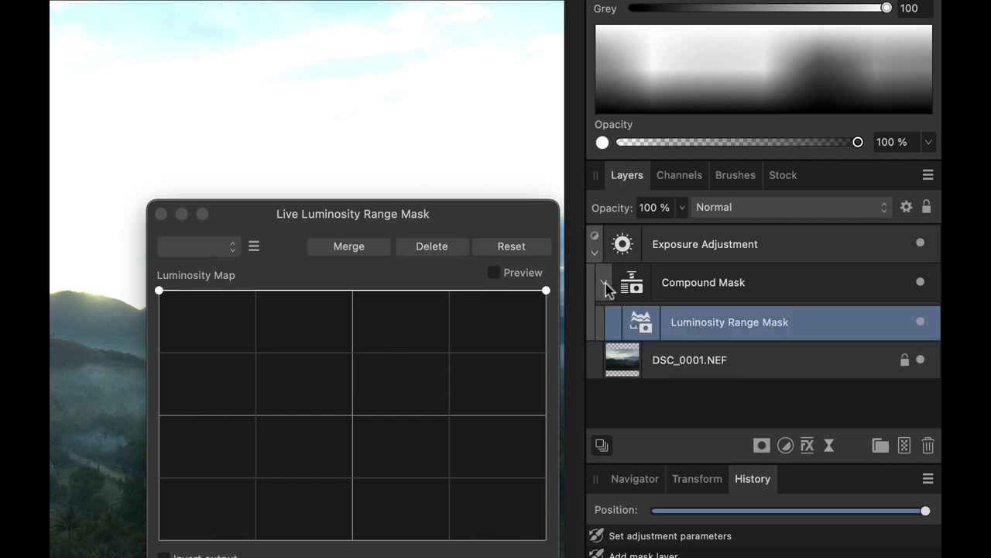
left_click(605, 284)
left_click(605, 284)
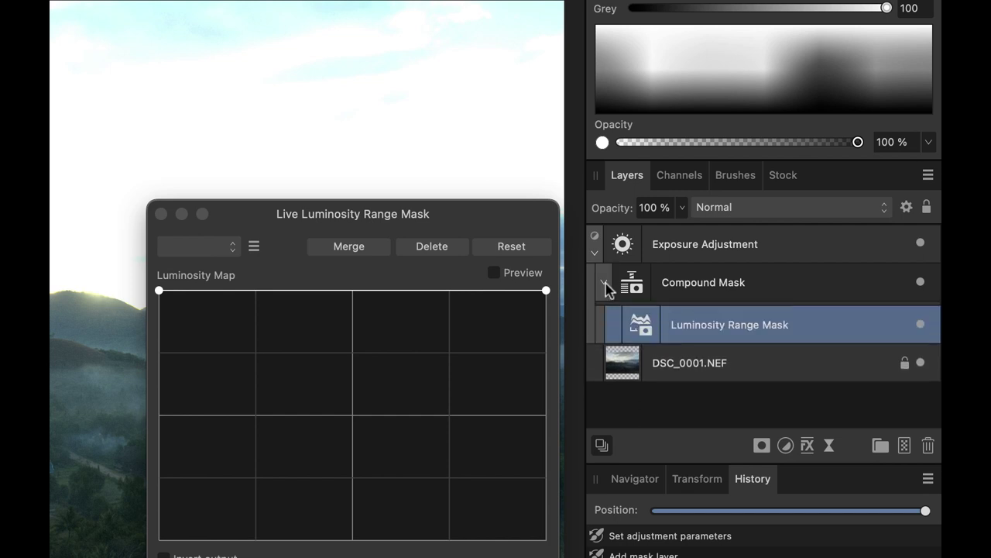
Step: Rename the Luminosity Range Mask layer to "Foreground"
double_click(745, 326)
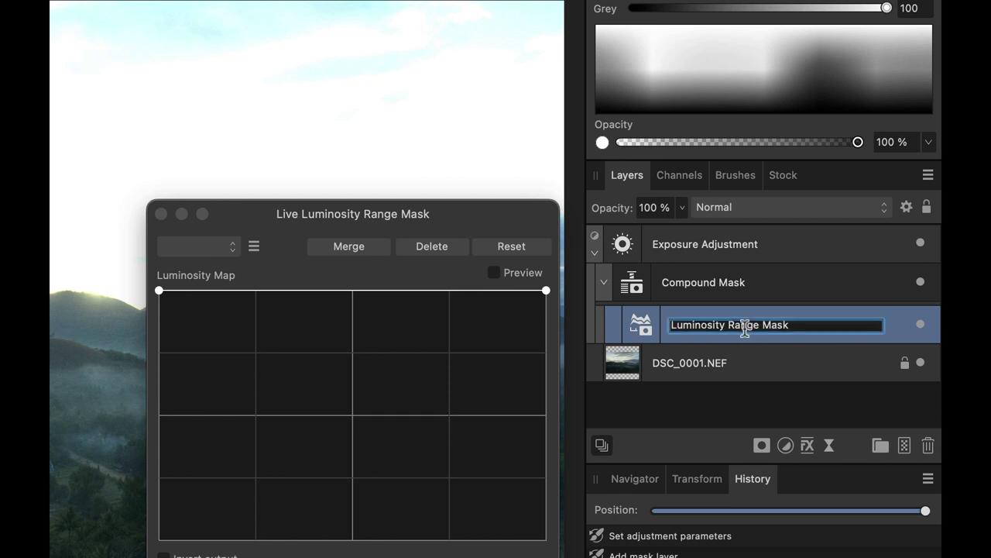
type("Foreground")
key("Return")
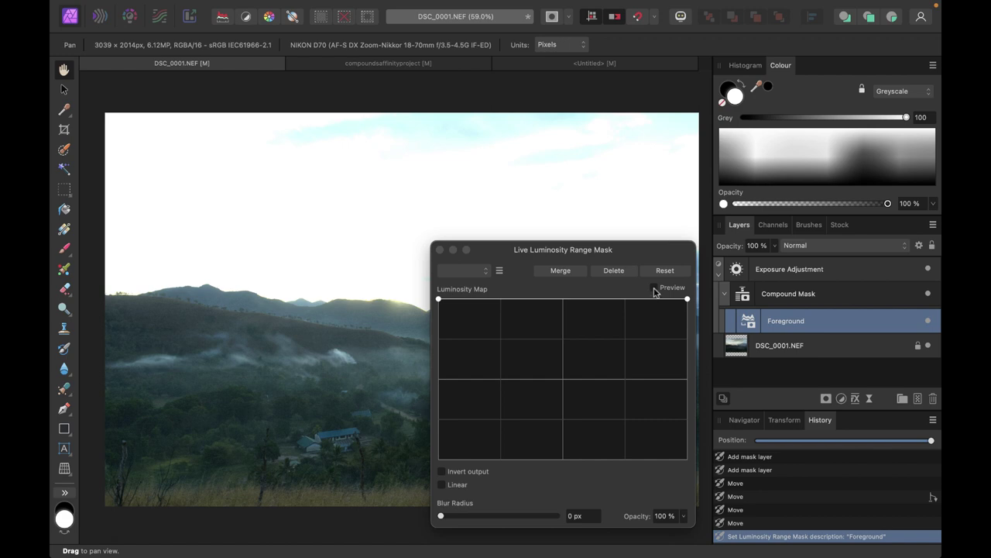
Step: Preview the Foreground mask, lower its luminosity curve's highlight endpoint to near zero, and move the mask dialog clear of the photo
left_click(654, 288)
left_click_drag(687, 298, 686, 458)
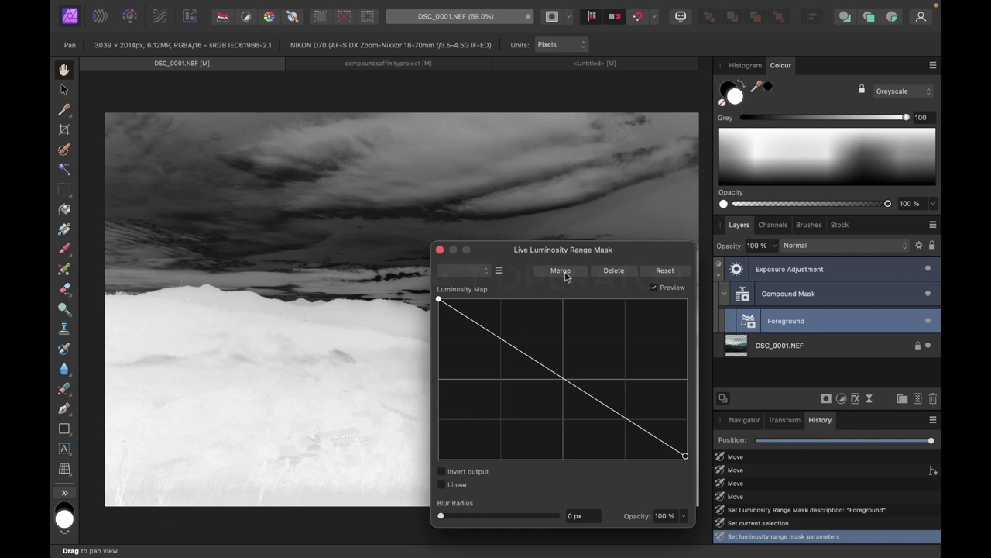
left_click_drag(574, 250, 754, 246)
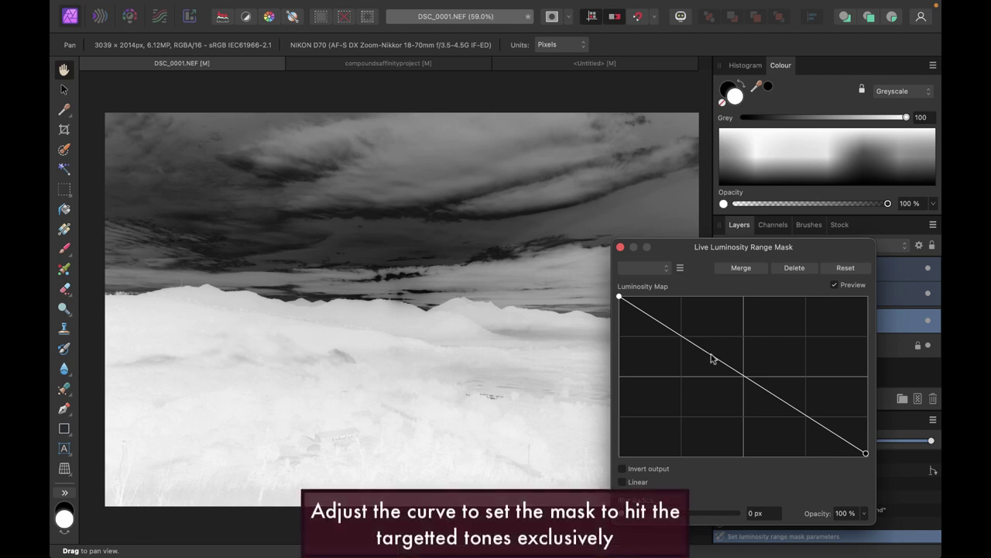
Step: Shape the luminosity curve into an S by raising a darker midtone point and lowering a brighter one, isolating the dark foreground
left_click_drag(712, 357, 720, 343)
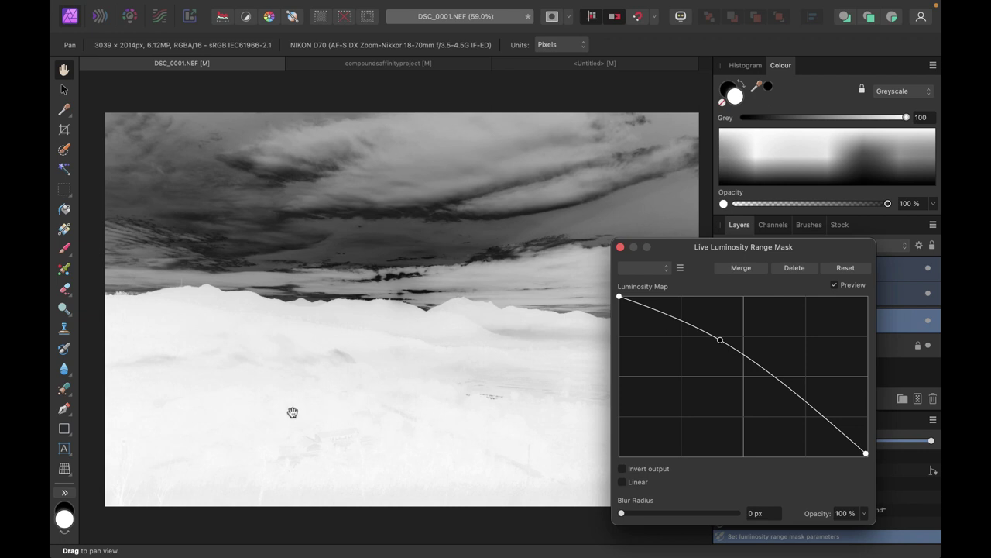
left_click(785, 397)
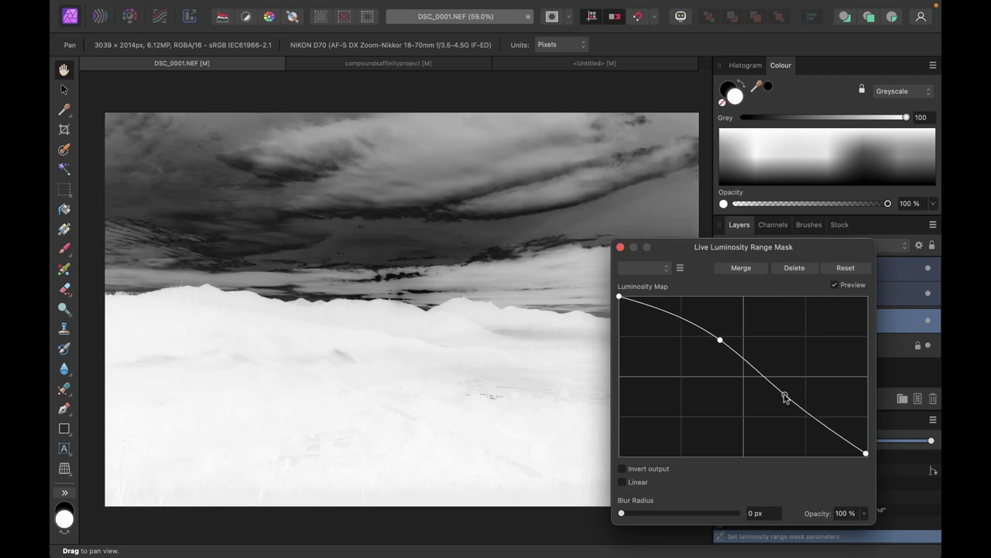
left_click_drag(785, 398, 779, 411)
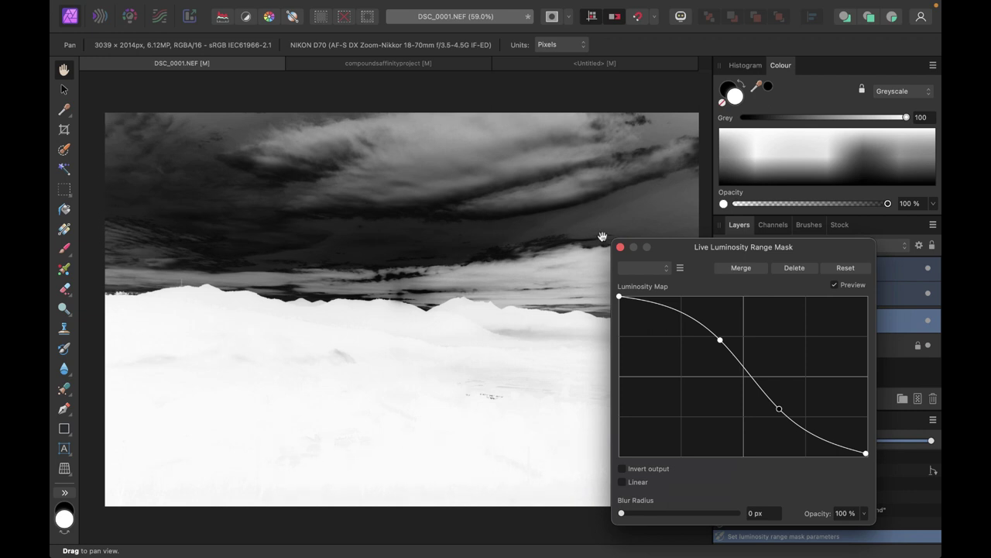
Step: Fine-tune the lower midtone point on the Foreground mask's luminosity curve and close the mask settings
left_click_drag(699, 255, 740, 214)
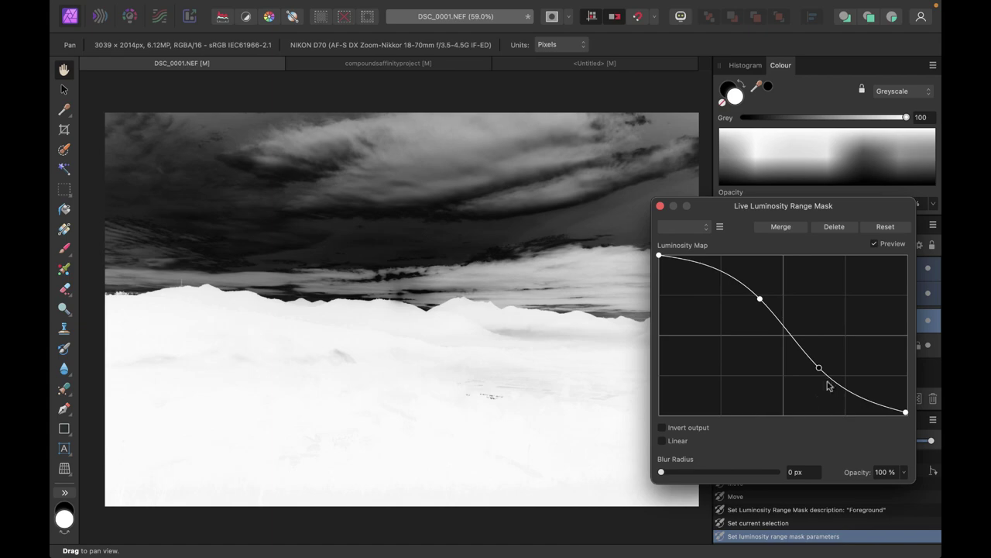
mouse_move(818, 372)
left_mouse_down()
mouse_move(810, 387)
mouse_move(821, 366)
left_mouse_up()
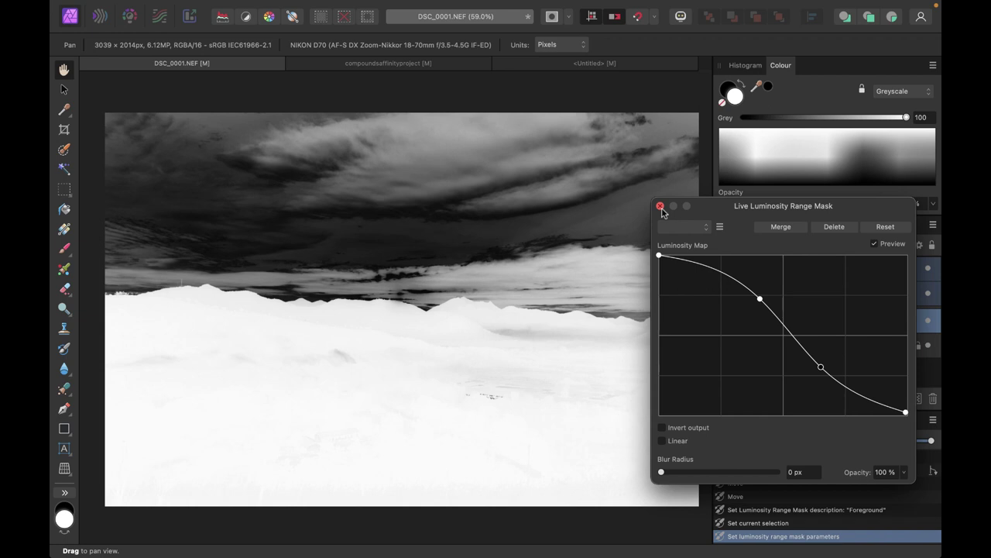
left_click(660, 206)
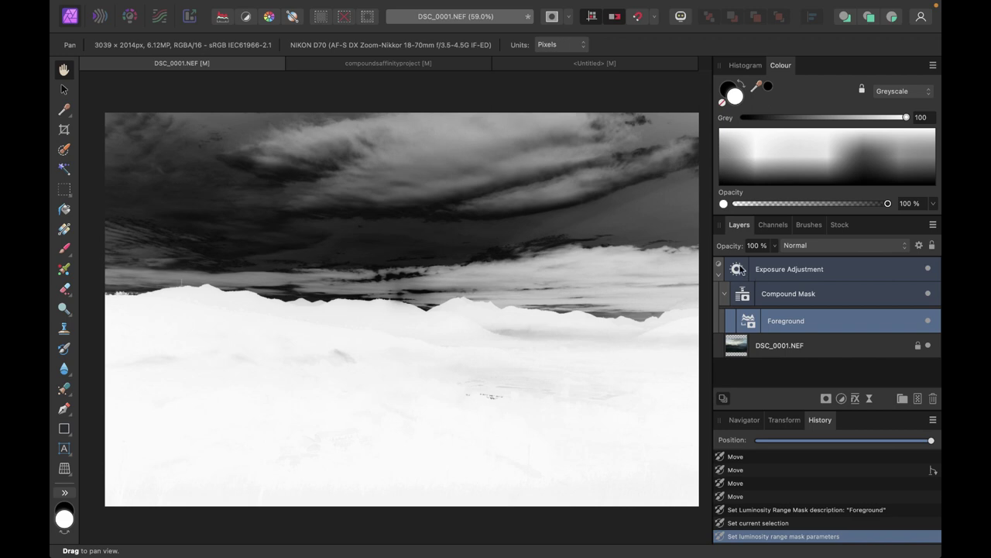
Step: Set the Exposure Adjustment's exposure to about 1.964 and close its settings
left_click(738, 269)
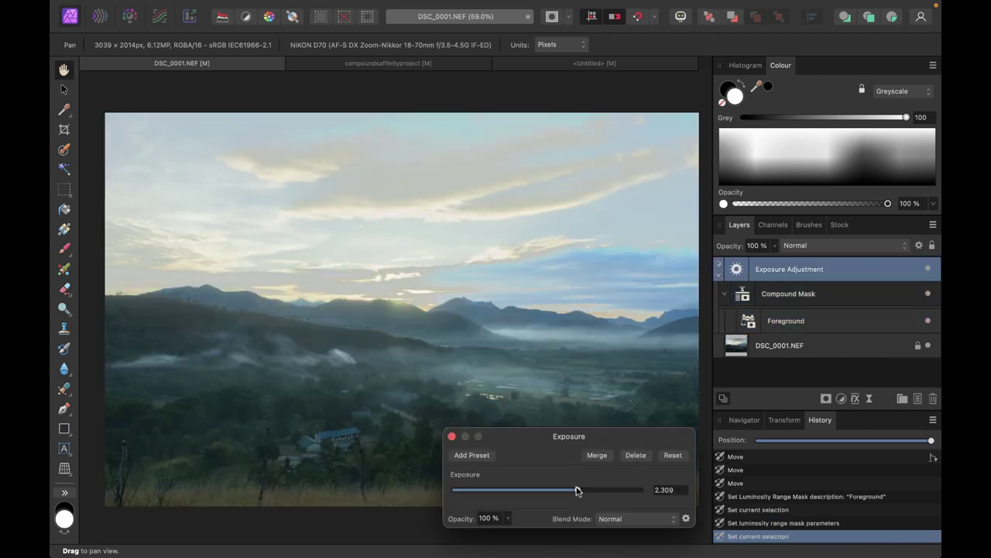
mouse_move(576, 491)
left_mouse_down()
mouse_move(520, 490)
mouse_move(626, 491)
mouse_move(545, 494)
mouse_move(581, 495)
left_mouse_up()
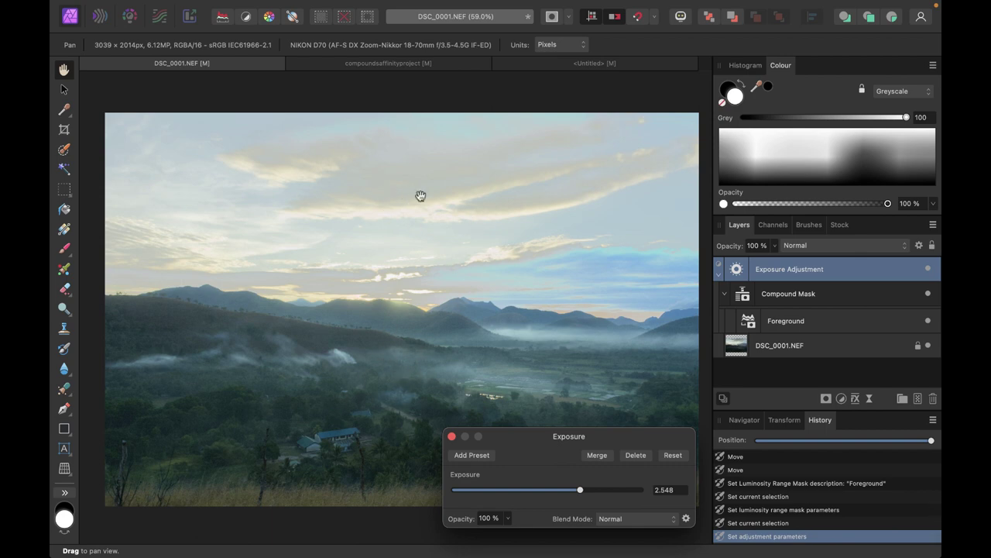
mouse_move(583, 488)
left_mouse_down()
mouse_move(565, 490)
mouse_move(585, 489)
mouse_move(565, 490)
mouse_move(573, 491)
left_mouse_up()
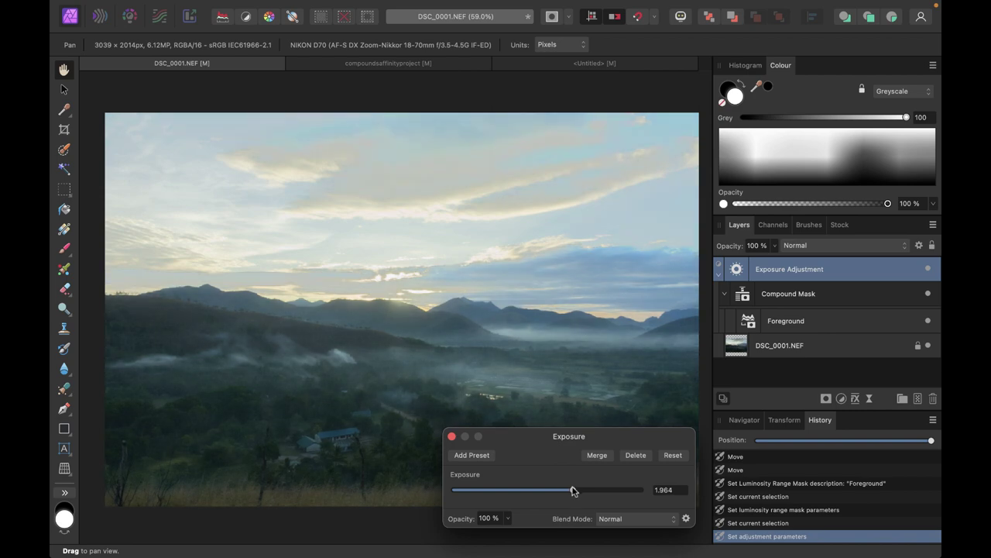
left_click(452, 437)
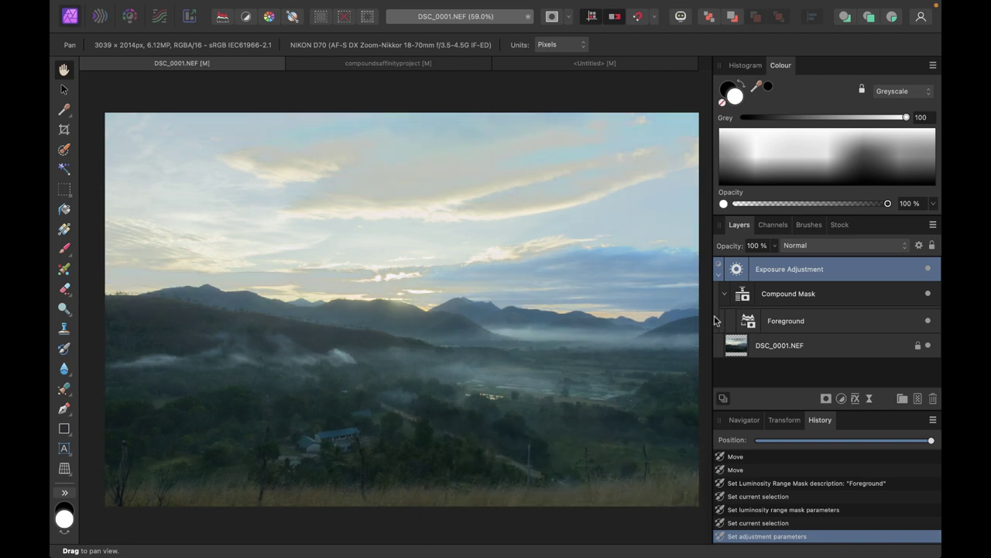
Step: Reopen the Foreground mask's settings to review its luminosity curve and greyscale preview, and close them
left_click_drag(748, 322, 747, 320)
double_click(748, 320)
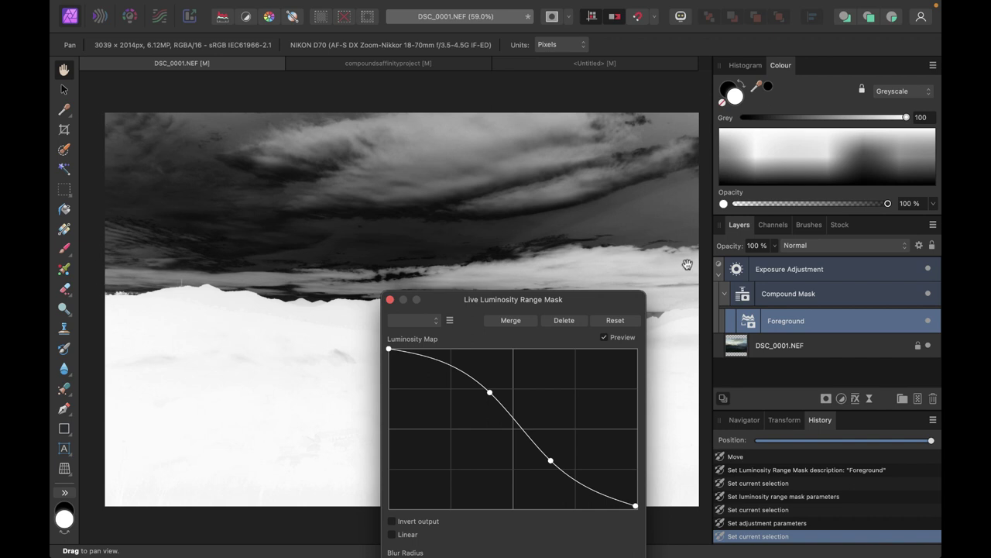
left_click(391, 300)
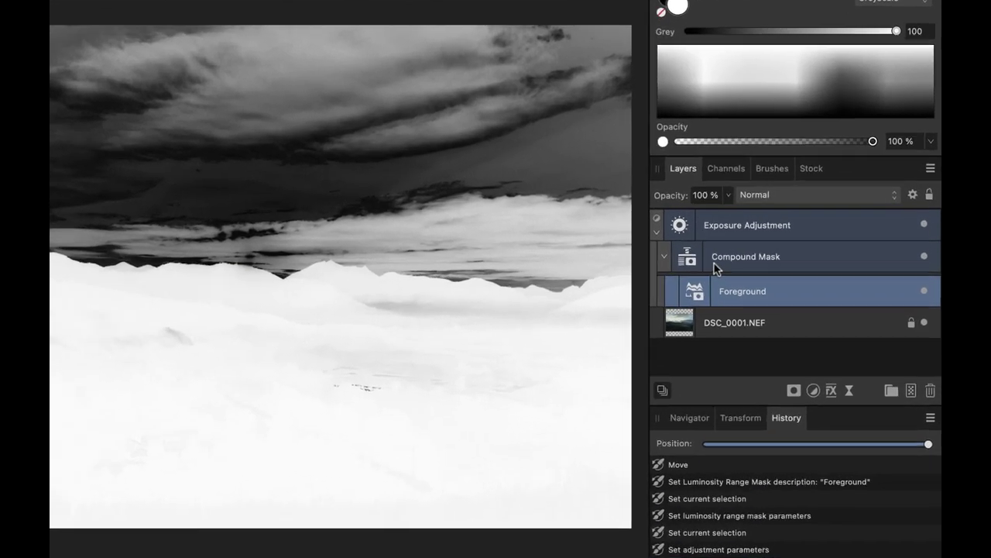
Step: Add a second Luminosity Range Mask, nest it inside the Compound Mask above Foreground, and rename it "sky"
left_click(764, 301)
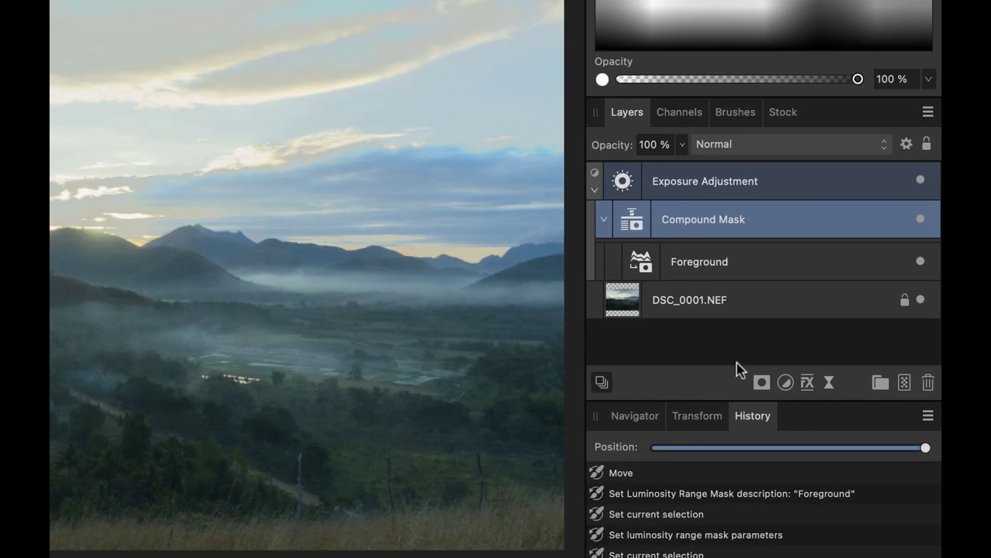
left_click(761, 382)
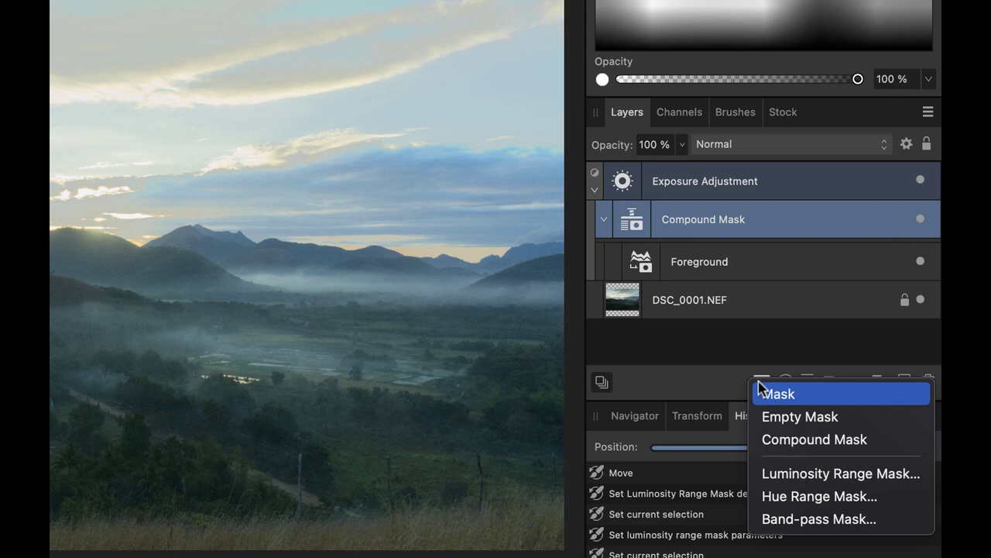
left_click(781, 473)
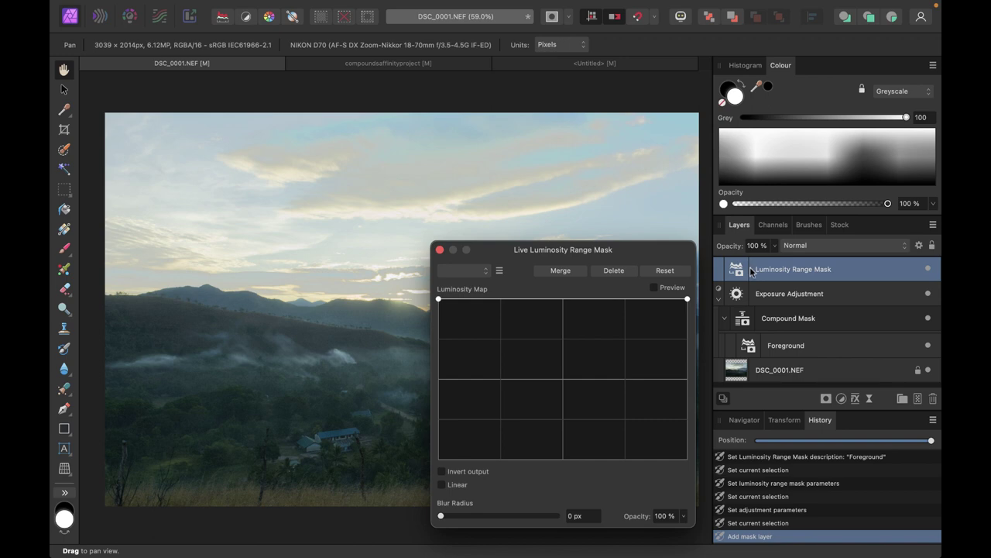
left_click_drag(751, 270, 771, 325)
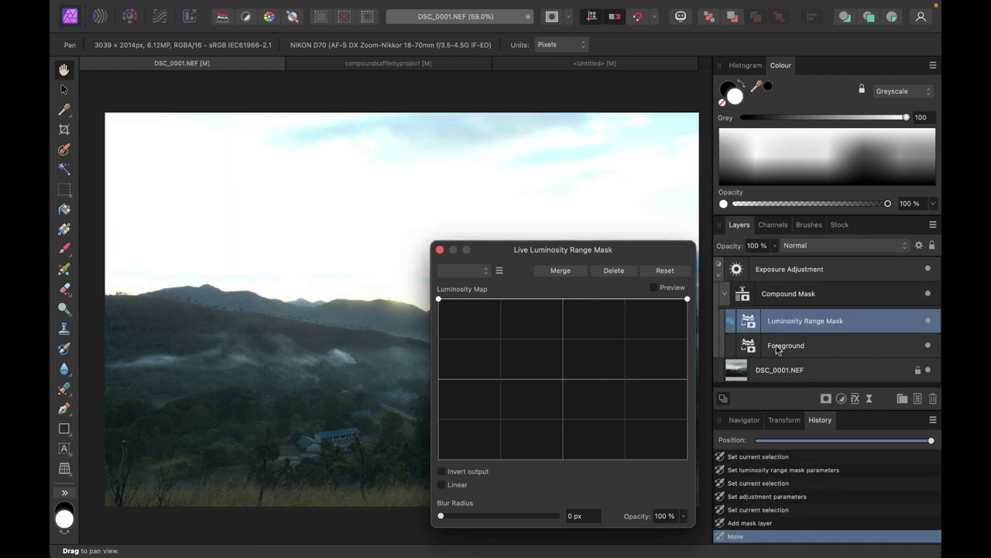
double_click(786, 323)
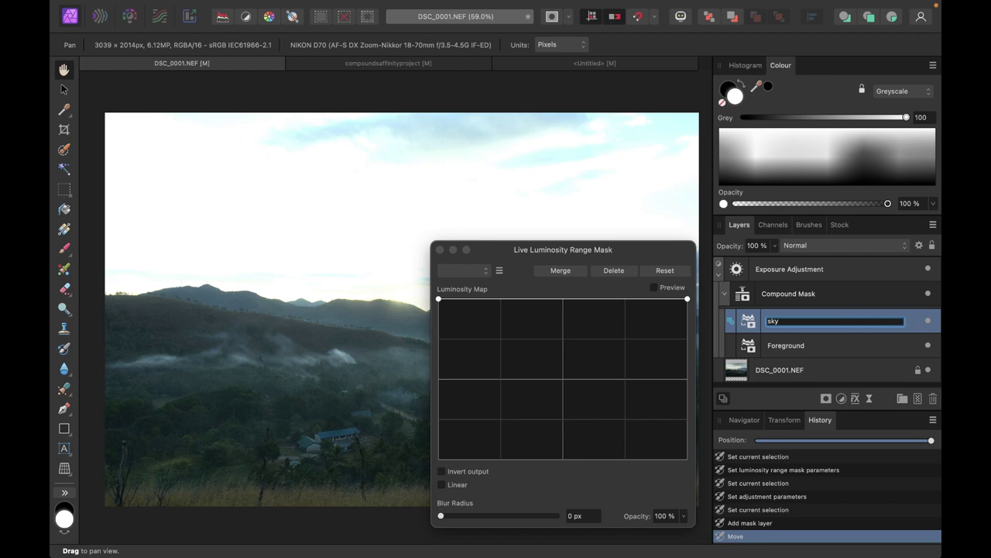
key("Return")
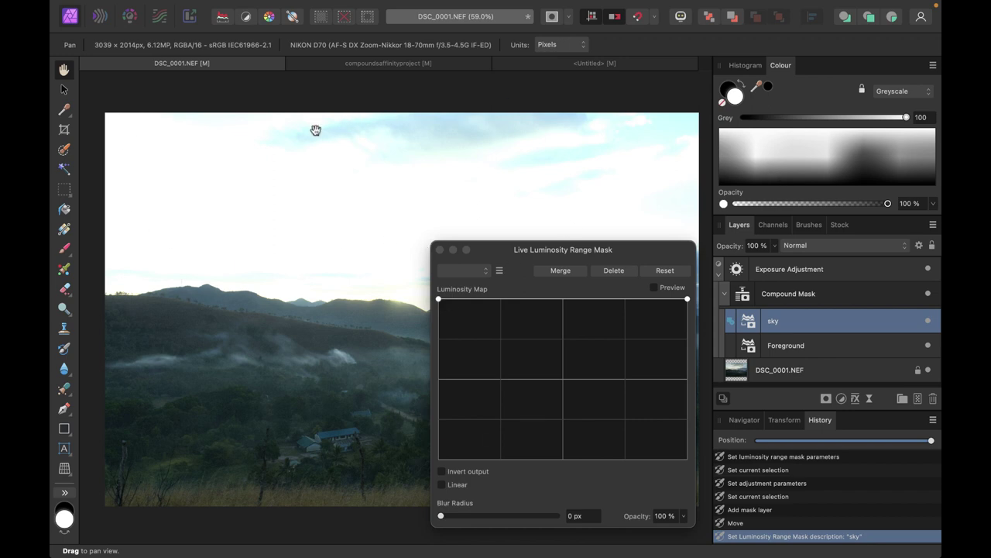
Step: Preview the sky mask, lower its luminosity curve's shadow endpoint to zero, and shift the mask dialog
left_click(653, 288)
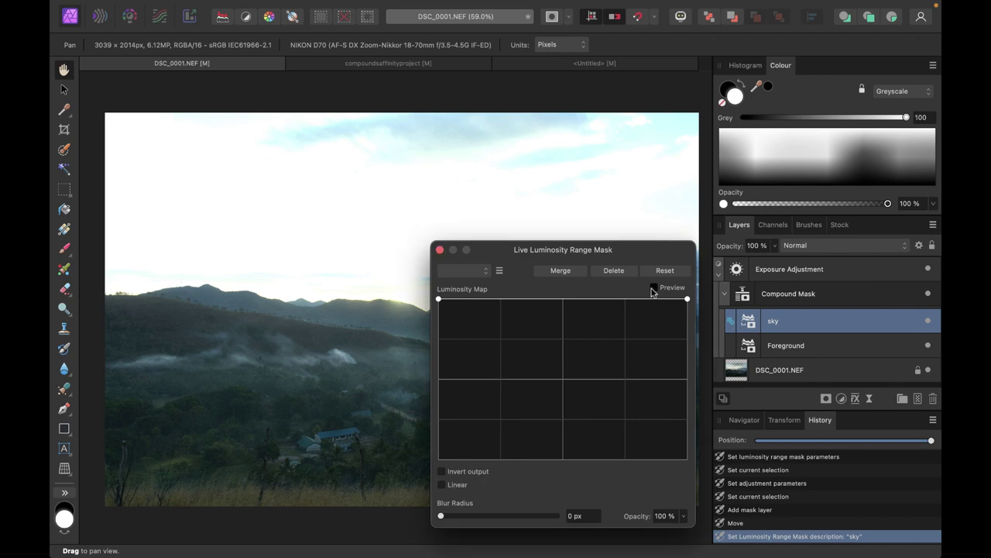
left_click_drag(438, 302, 439, 458)
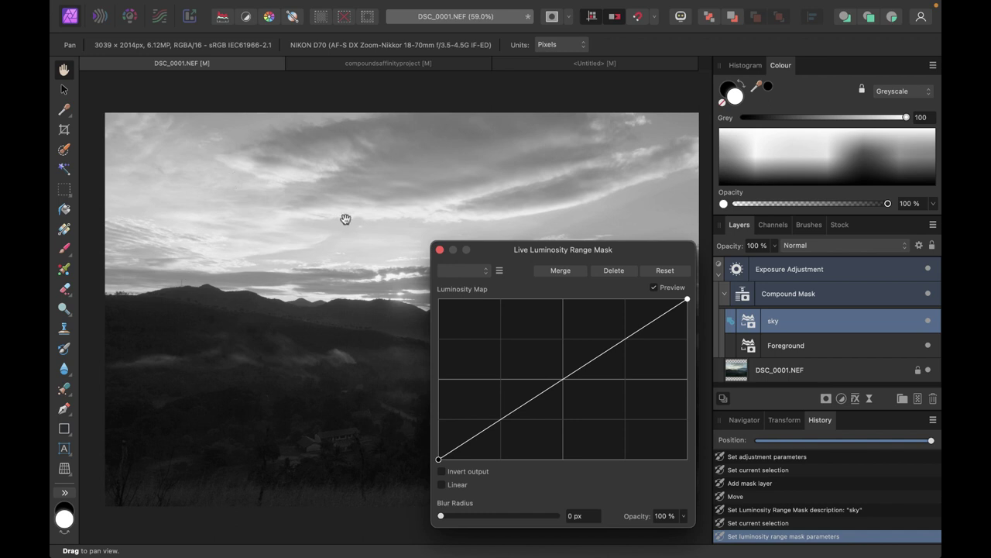
left_click_drag(569, 254, 434, 312)
Step: Shape the sky mask's luminosity curve into a steep S with darkened shadows and a raised, flattened highlight range, and close the settings
left_click_drag(468, 412, 452, 377)
left_click(367, 450)
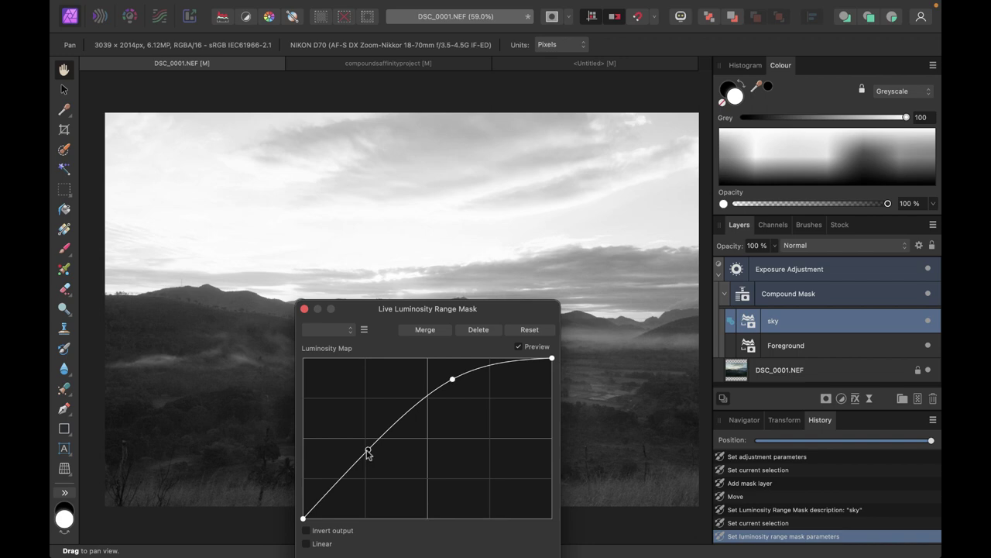
left_click_drag(368, 449, 365, 478)
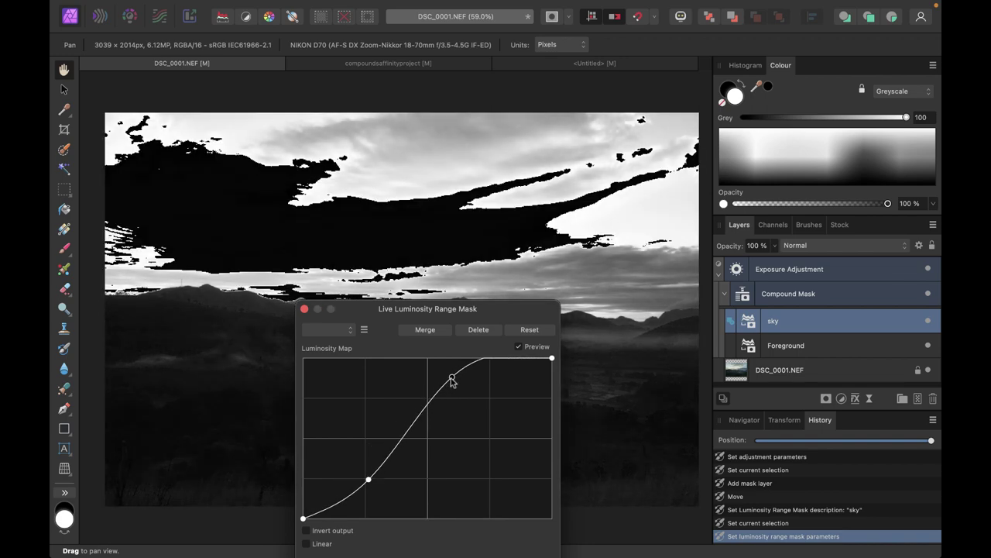
left_click_drag(452, 381, 430, 386)
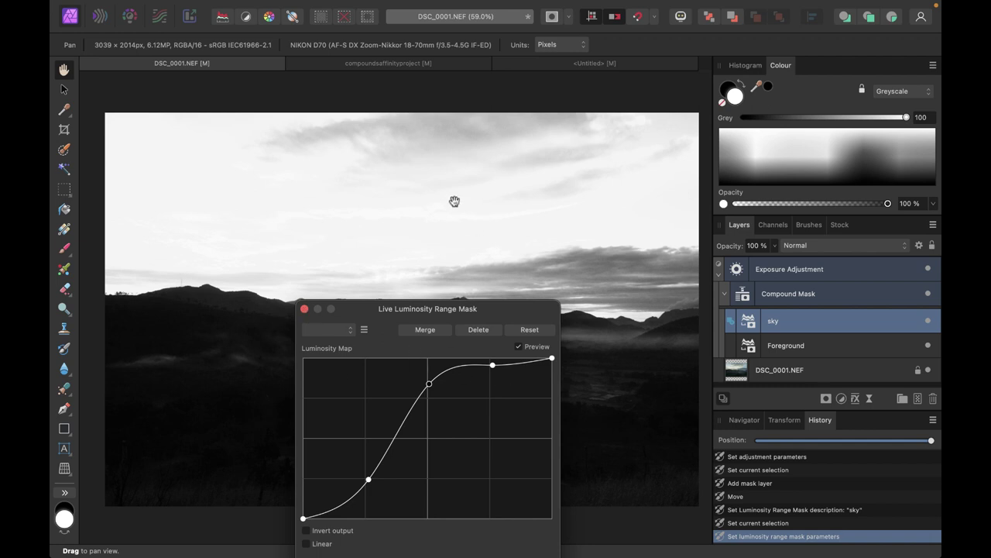
left_click(305, 310)
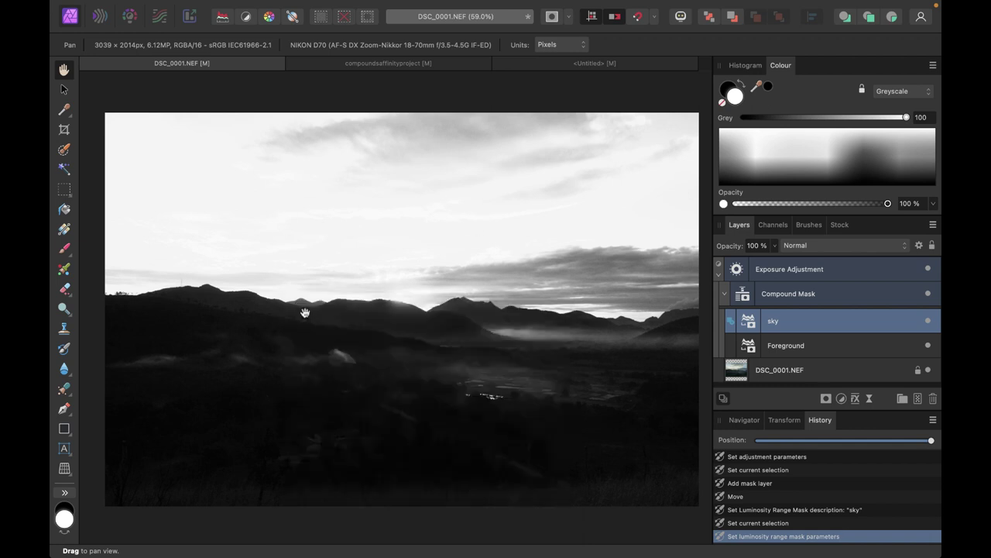
Step: Compare the Foreground and sky masks by previewing each in greyscale alternately, with the mask dialog moved clear of the layers
left_click(757, 346)
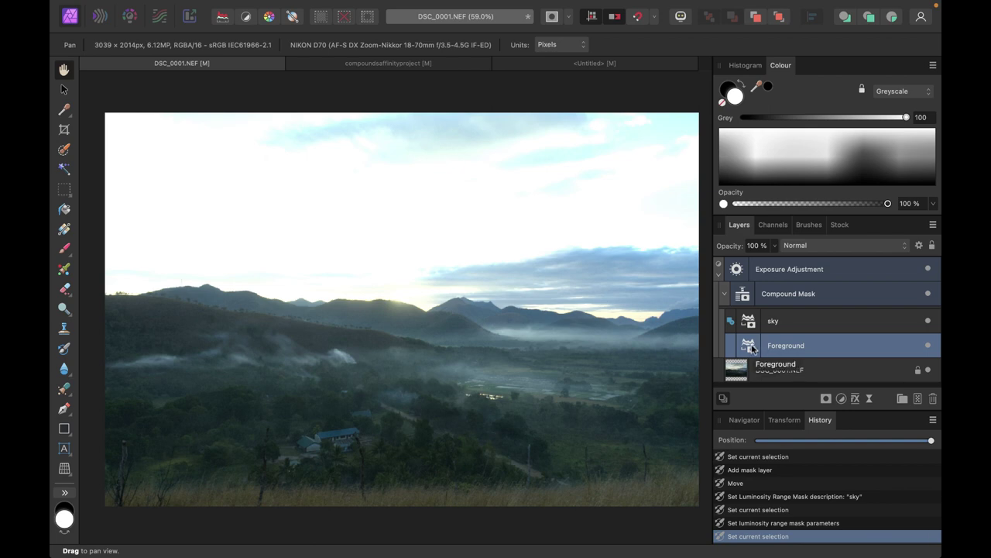
double_click(749, 348)
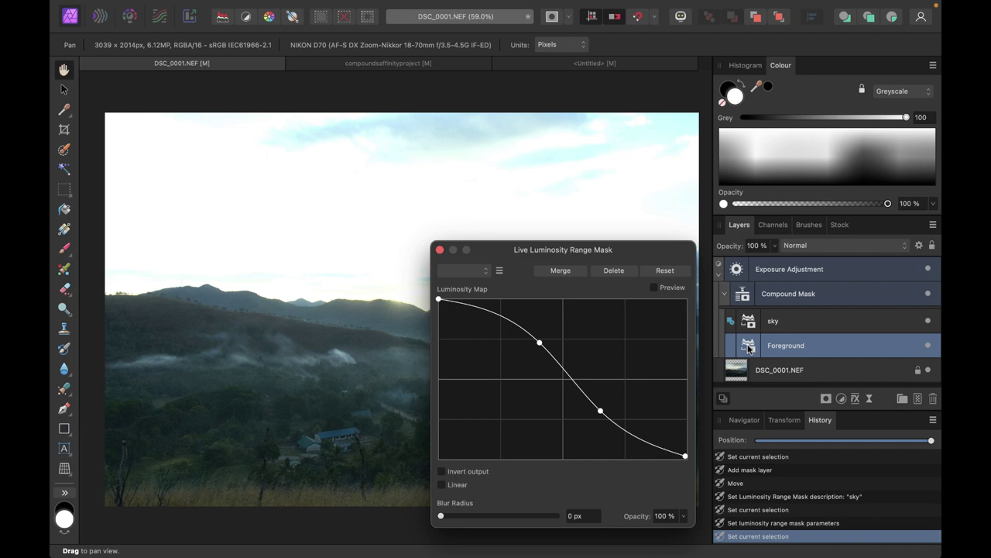
left_click(653, 287)
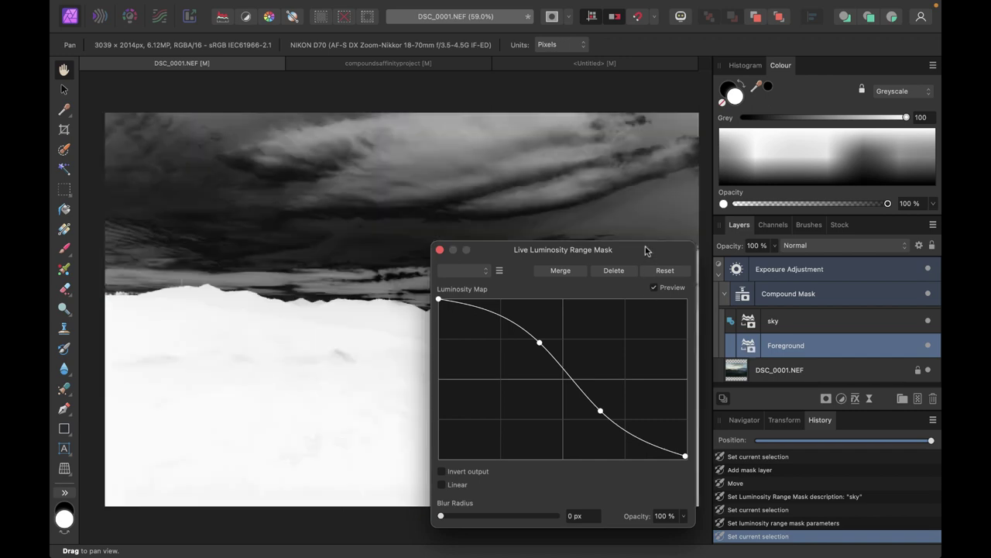
left_click_drag(646, 250, 900, 412)
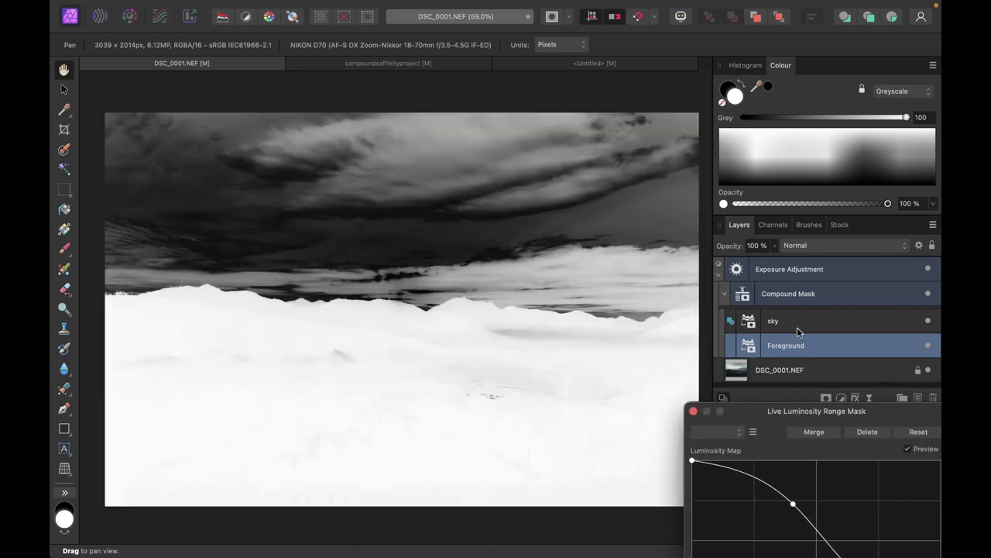
left_click(796, 329)
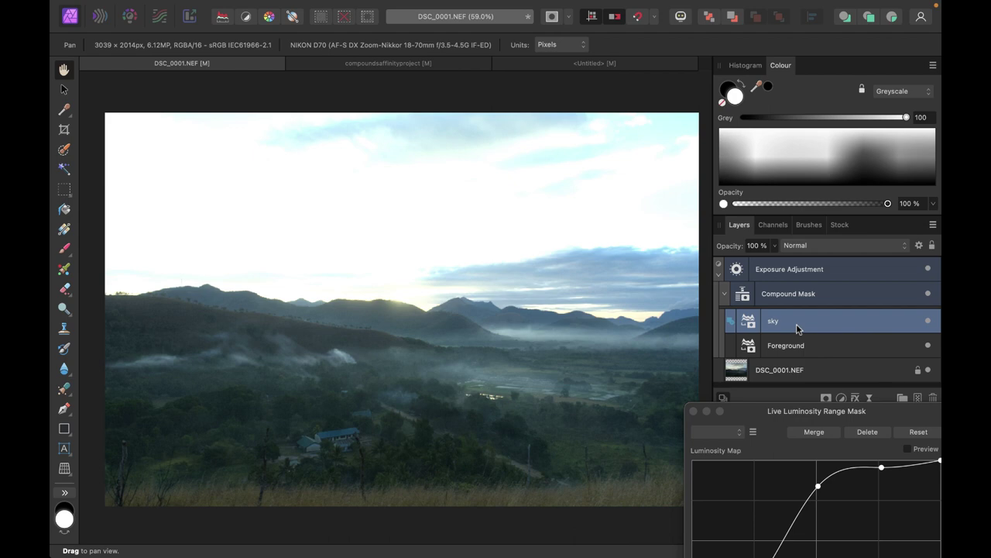
left_click(908, 450)
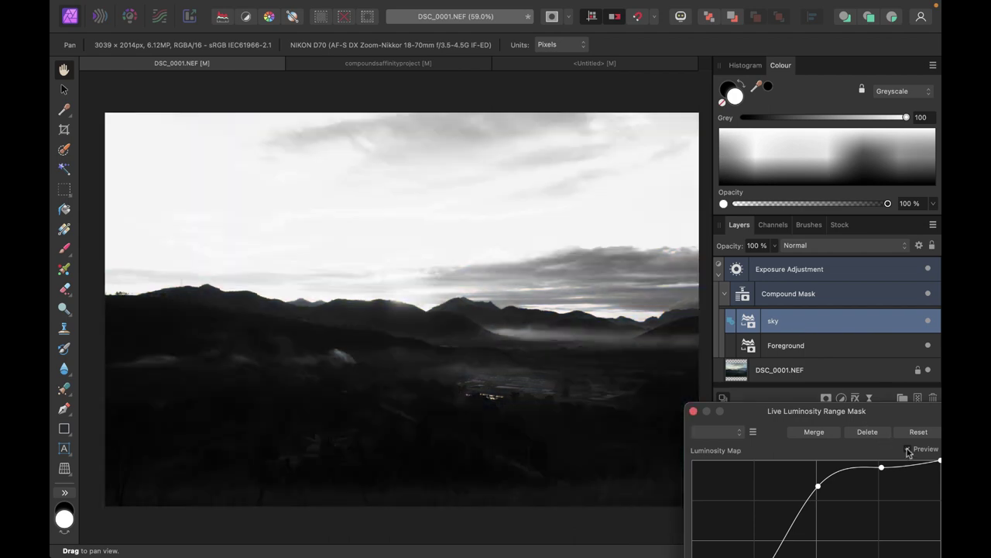
left_click(754, 345)
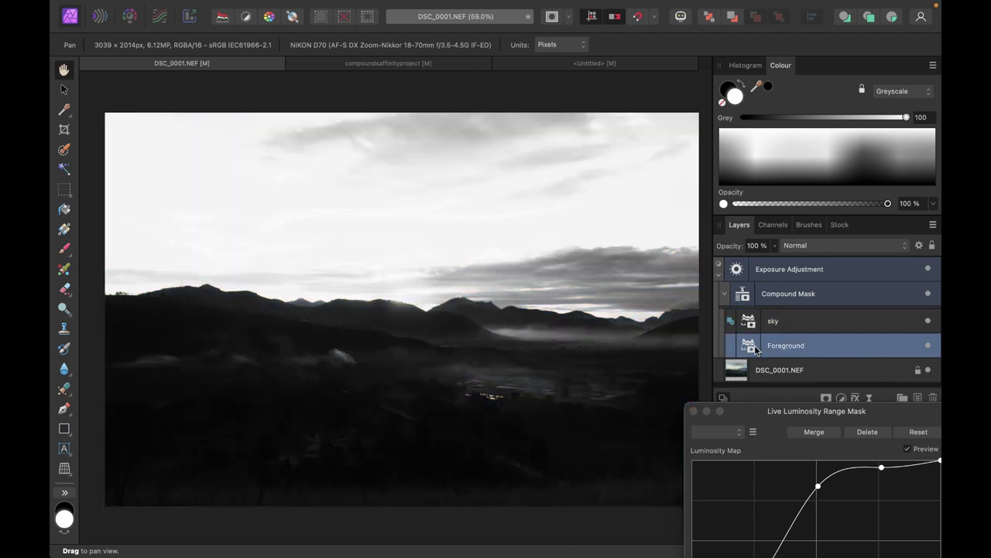
left_click(909, 450)
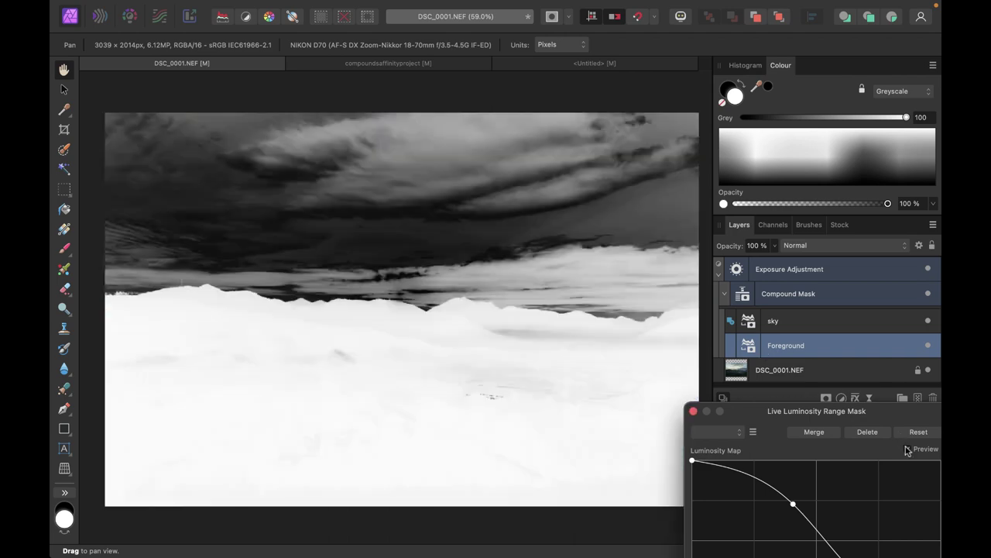
left_click(802, 324)
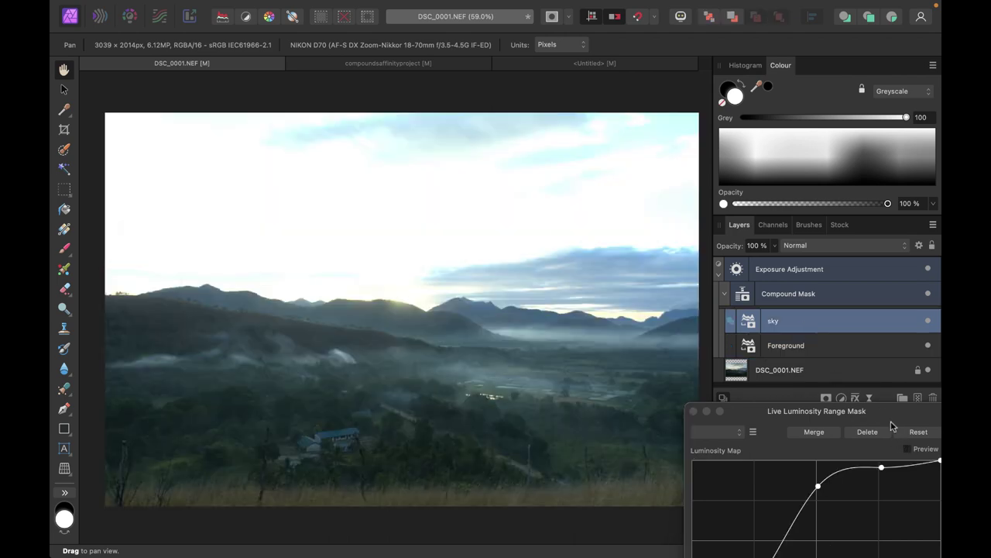
left_click(908, 449)
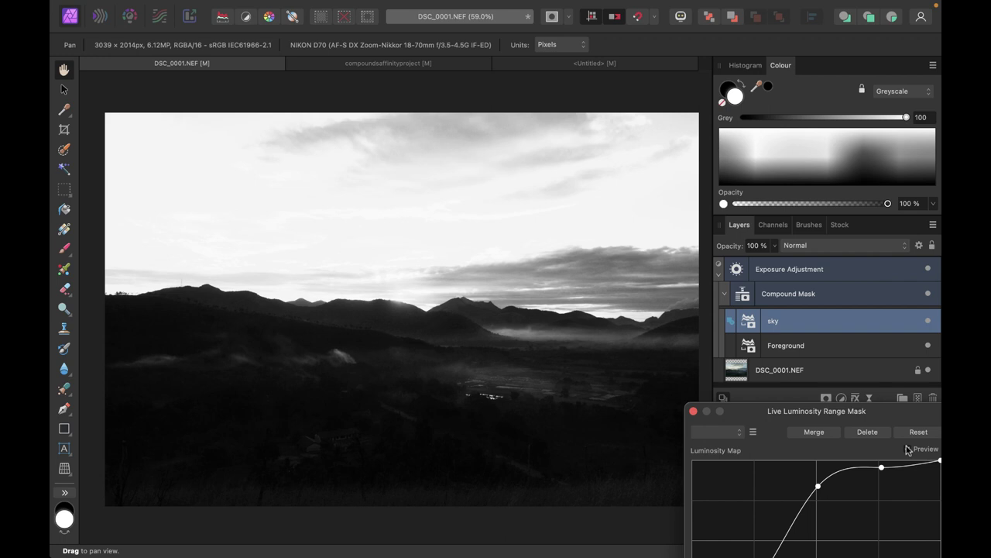
left_click(693, 411)
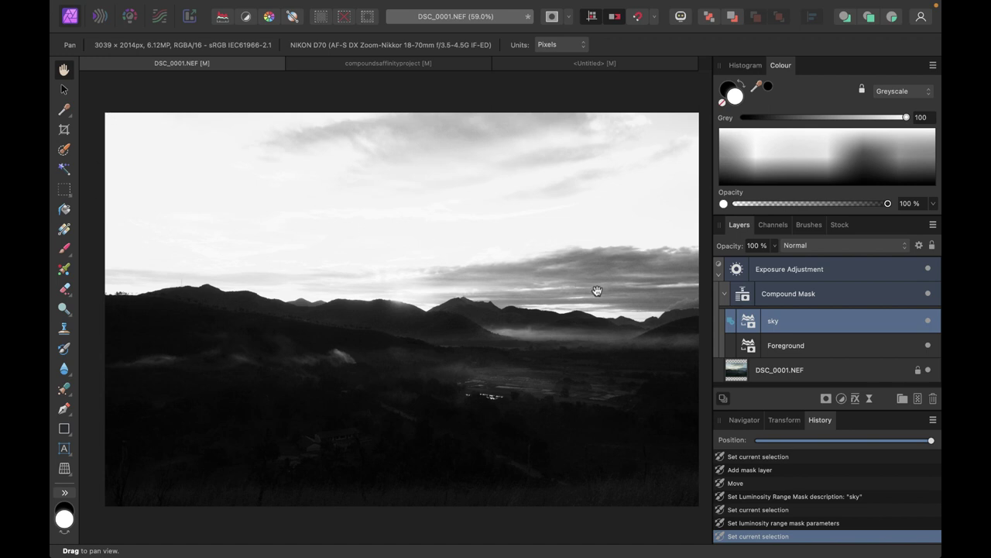
Step: Set the sky mask's compound operation to Add and view the Compound Mask's combined result
left_click(733, 323)
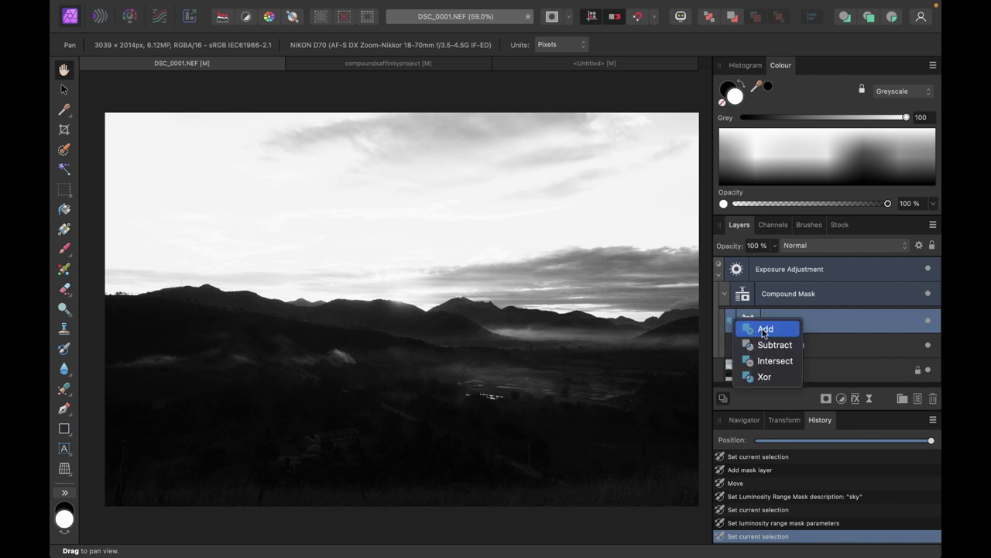
left_click(764, 330)
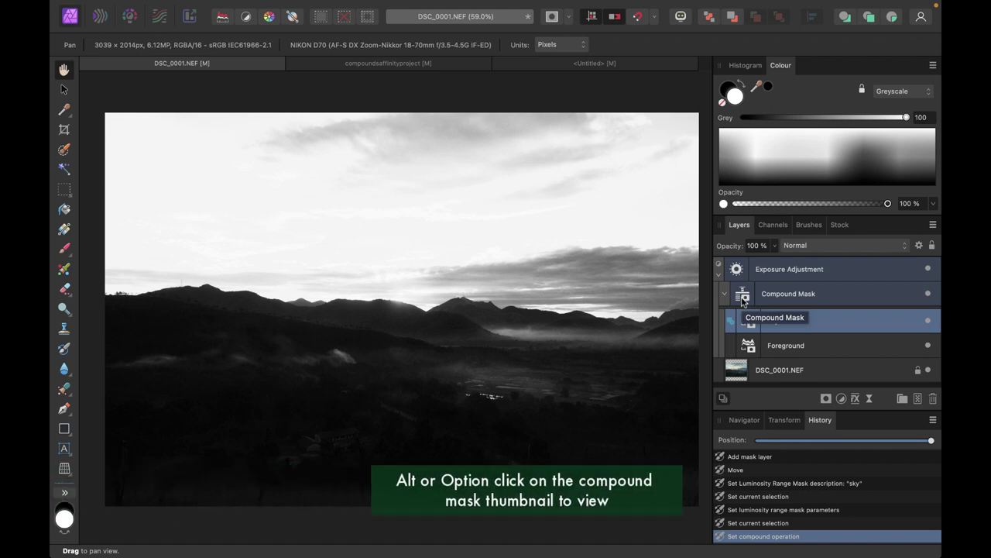
left_click(742, 297, "alt")
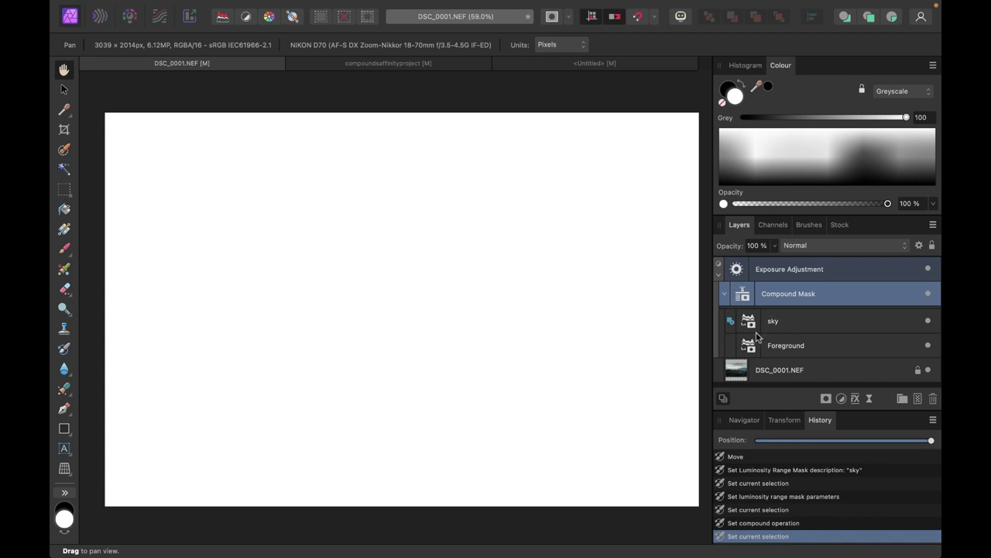
Step: Set the sky mask's compound operation to Subtract and preview the Compound Mask's combined result in greyscale
left_click_drag(749, 349, 732, 324)
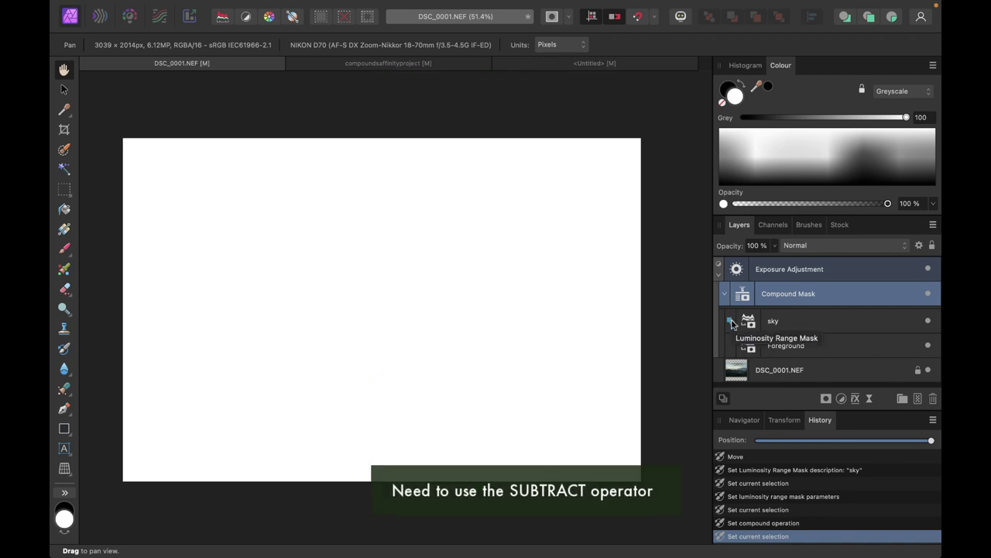
double_click(749, 345)
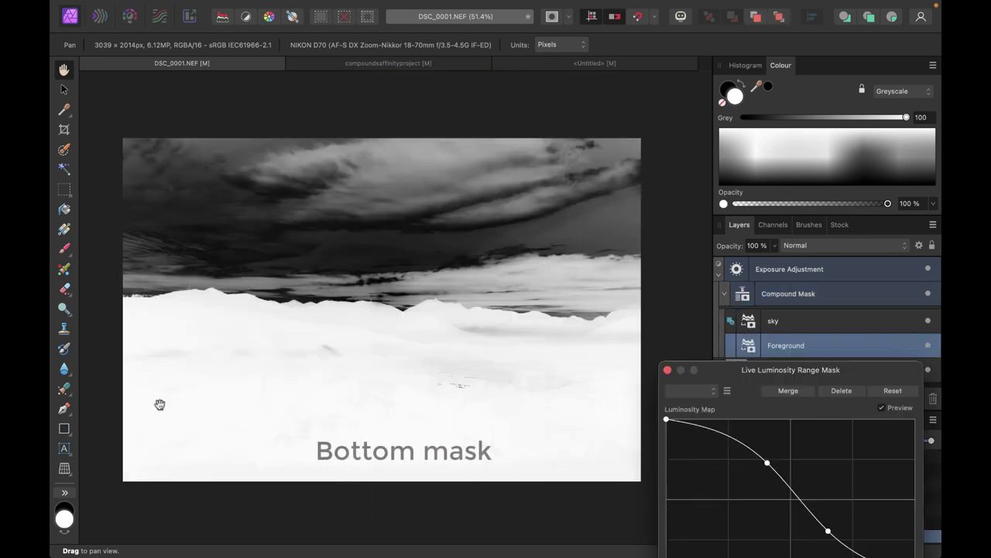
double_click(747, 323)
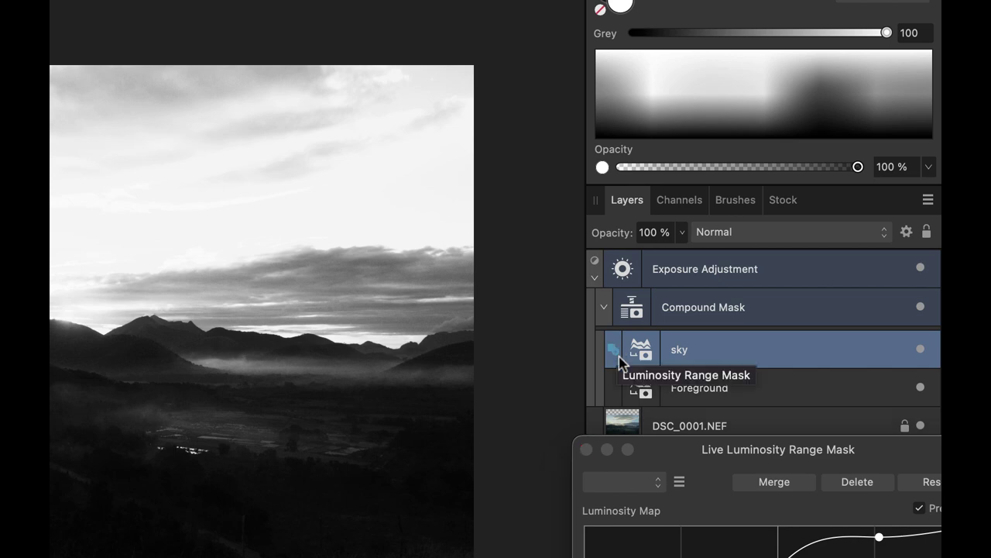
left_click(615, 348)
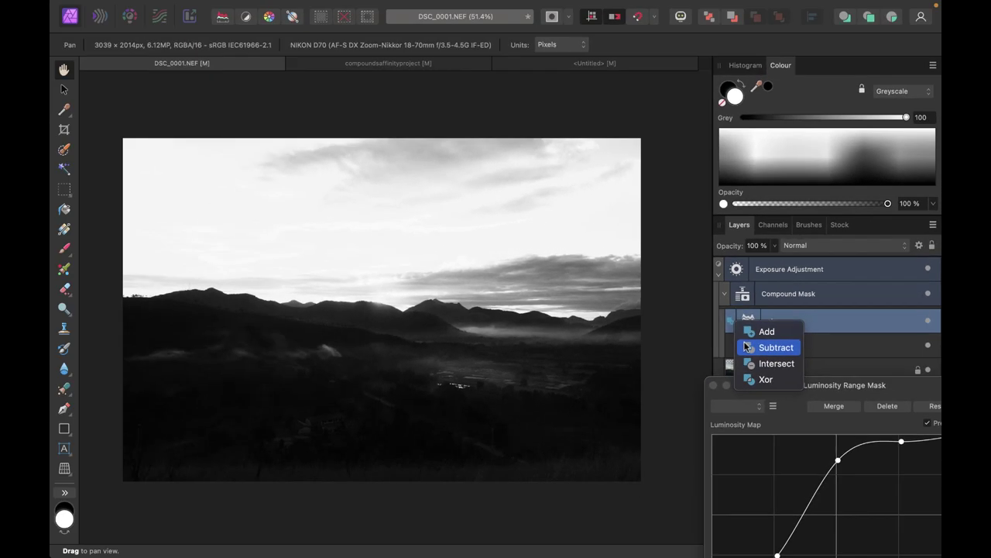
left_click(674, 391)
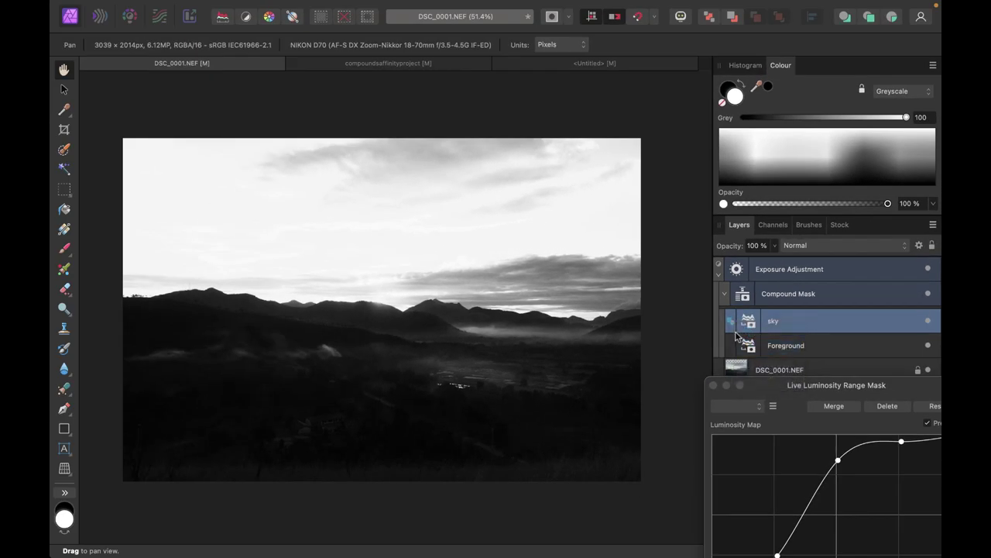
left_click(745, 301, "alt")
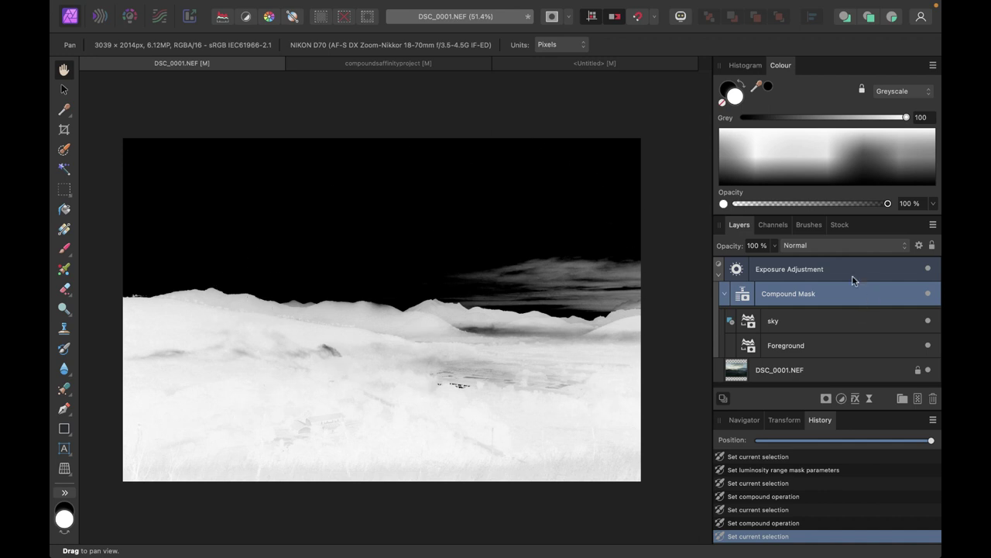
Step: Set the Exposure adjustment to about 2.39 and inspect the transition between the hills and sky up close
left_click(740, 273)
left_click_drag(625, 438, 820, 384)
mouse_move(770, 435)
left_mouse_down()
mouse_move(742, 436)
mouse_move(772, 436)
mouse_move(758, 440)
mouse_move(776, 450)
mouse_move(757, 449)
mouse_move(772, 450)
left_mouse_up()
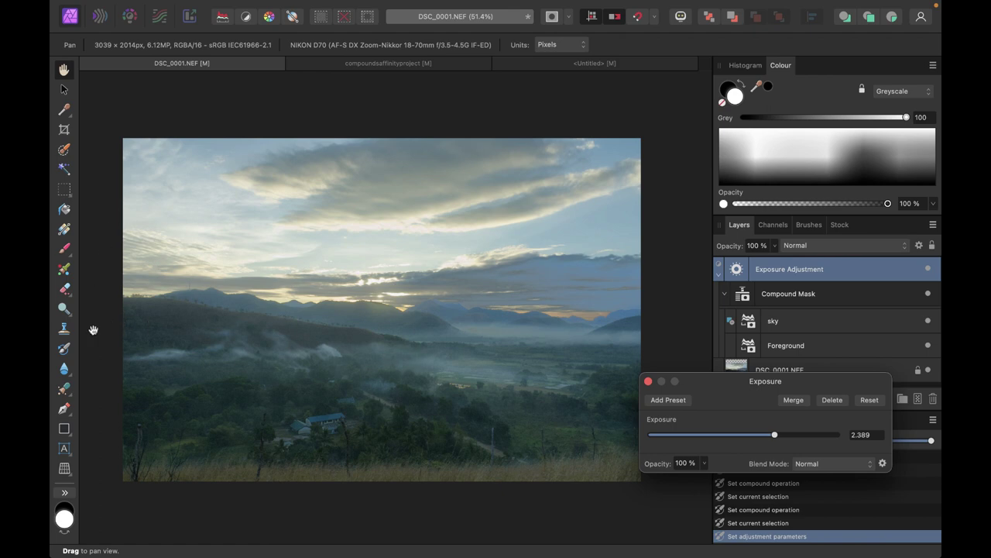
scroll(231, 311, "up", 5)
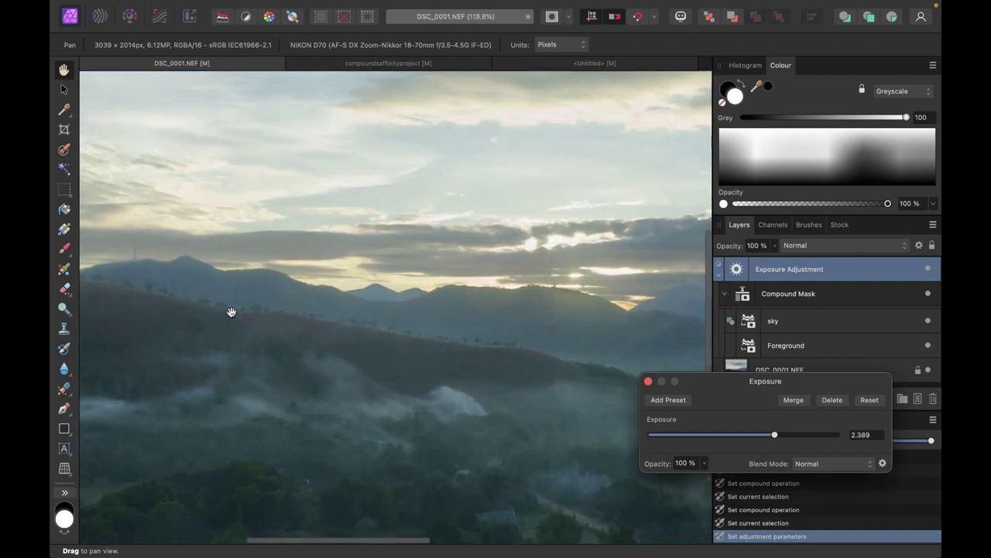
scroll(231, 312, "right", 3)
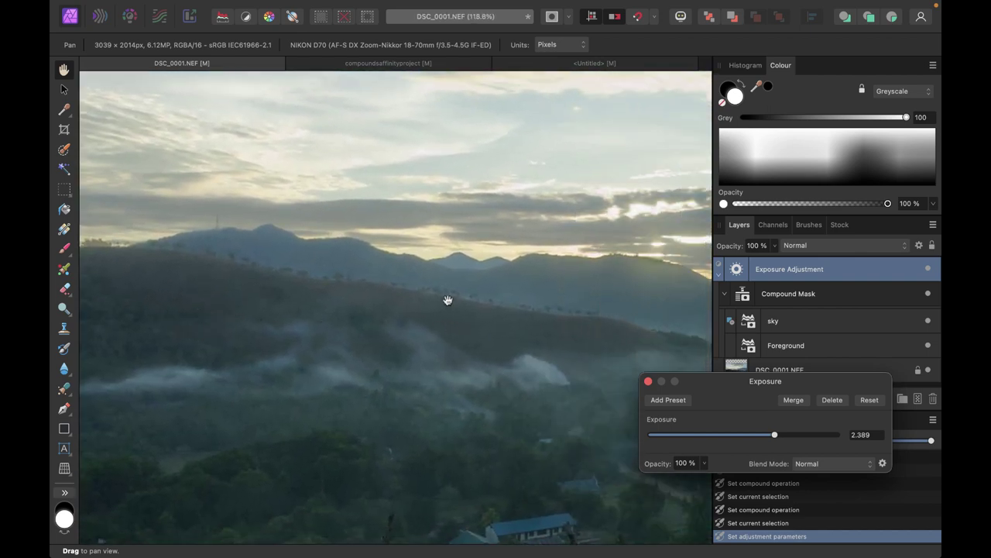
scroll(448, 300, "down", 5)
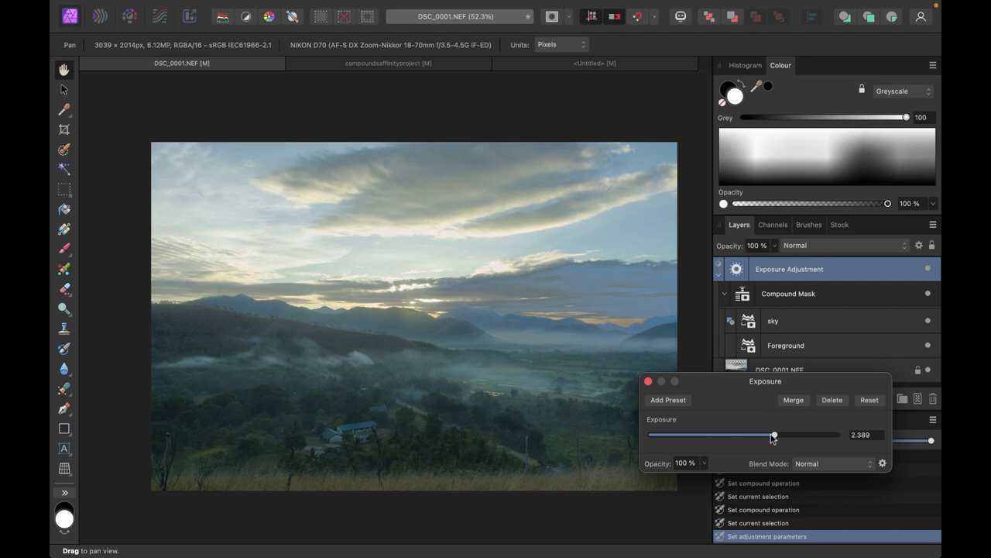
Step: Try a stronger exposure of about 2.99, settle on about 2.41, and move the Exposure dialog clear of the layers
mouse_move(775, 436)
left_mouse_down()
mouse_move(759, 436)
mouse_move(782, 436)
left_mouse_up()
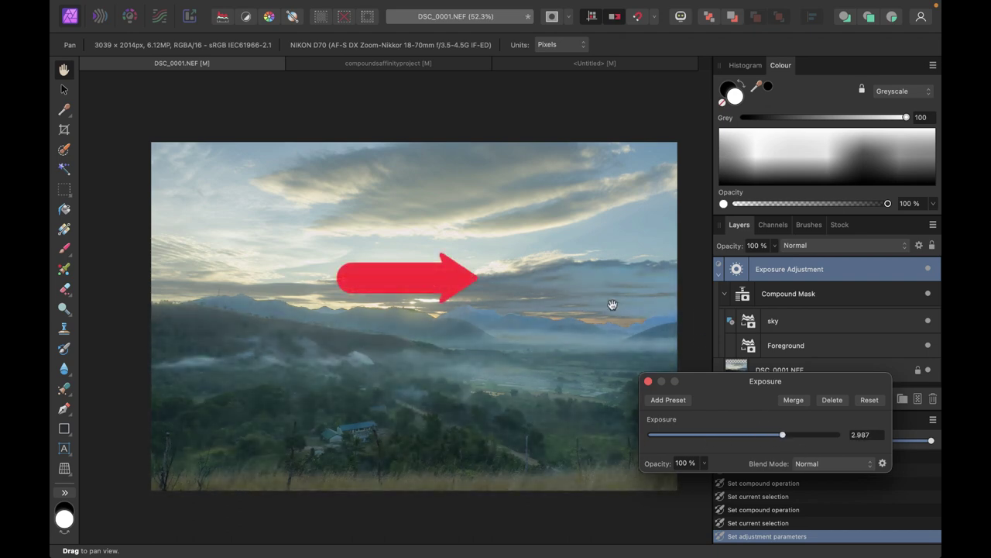
left_click_drag(783, 436, 775, 438)
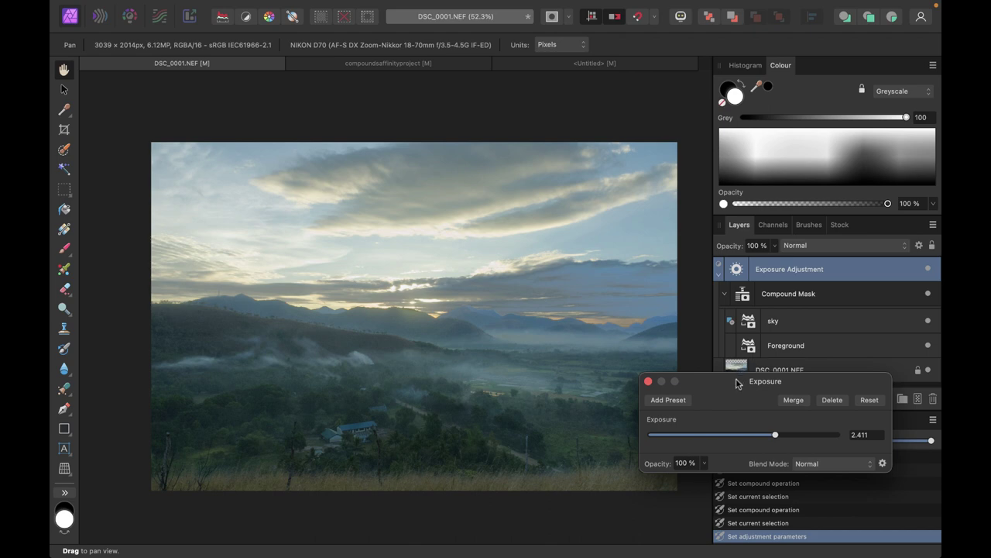
left_click_drag(737, 383, 672, 485)
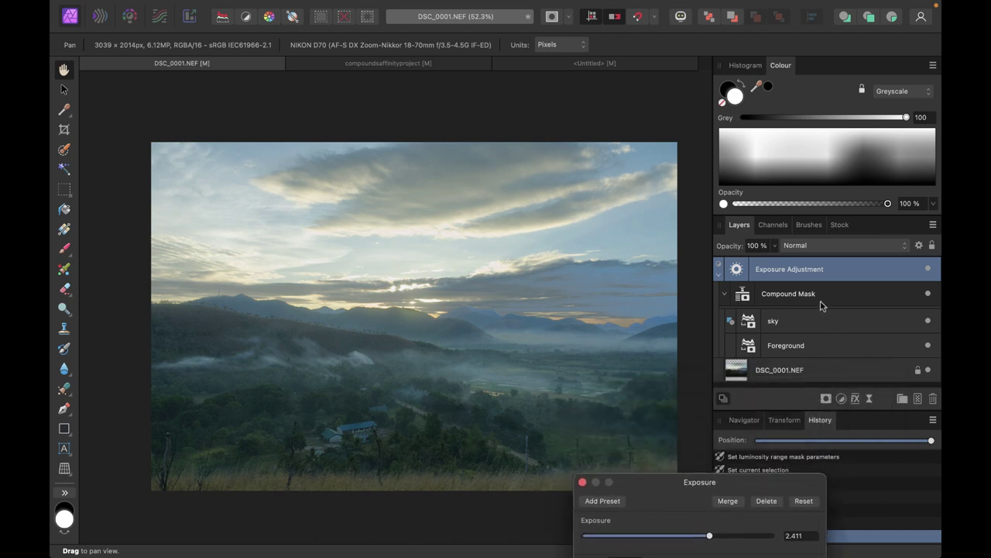
Step: Preview the Compound Mask in greyscale and open it for mask editing
left_click(743, 298)
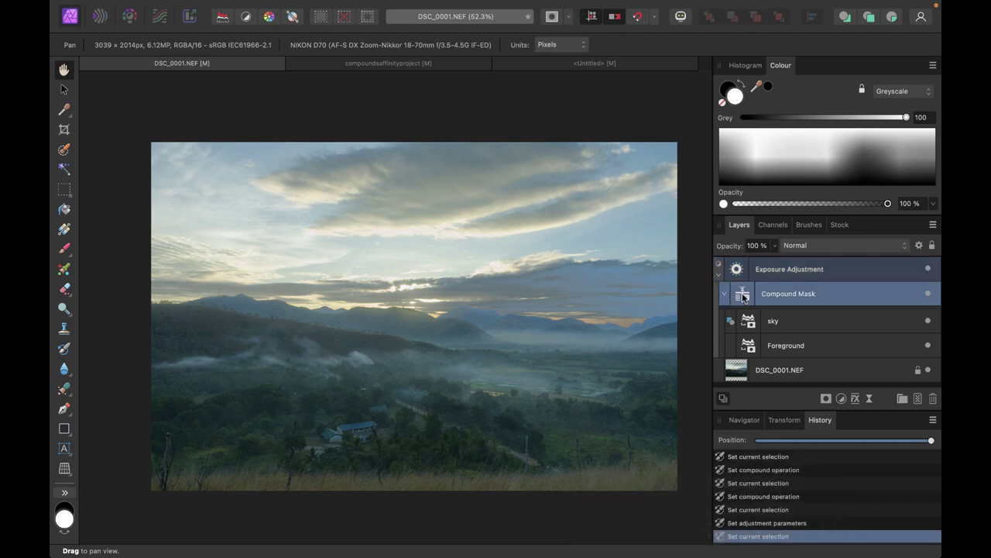
left_click(743, 297, "alt")
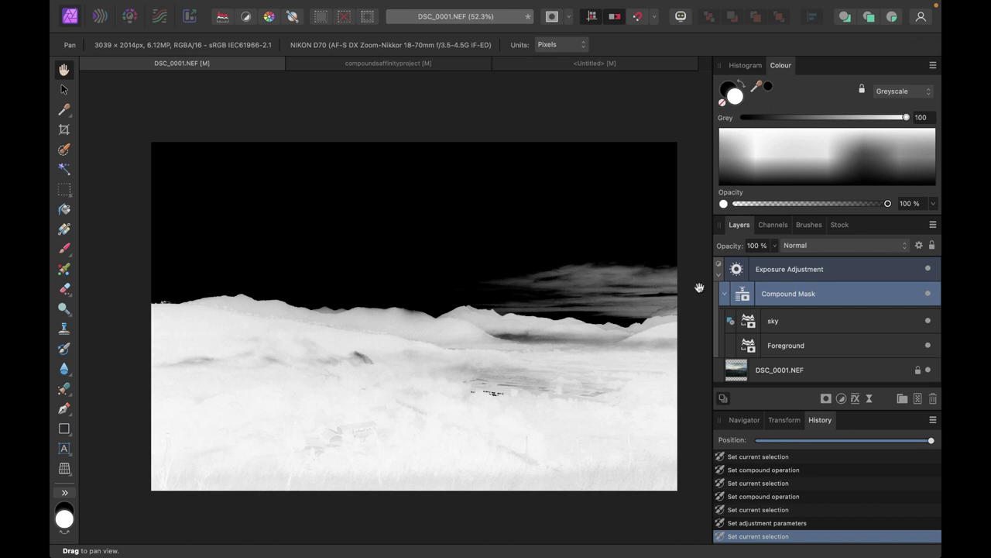
left_click(739, 297, "alt")
right_click(744, 296)
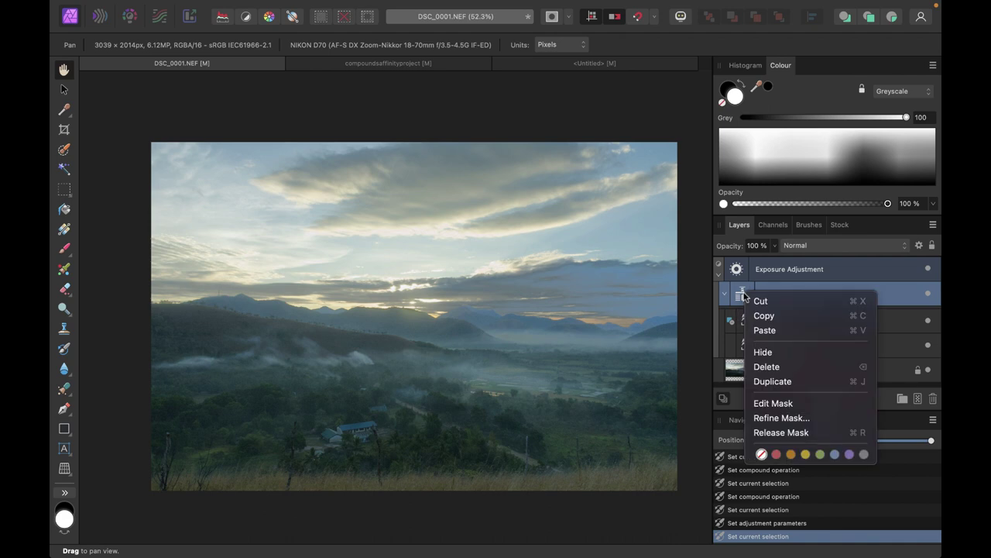
left_click(761, 401)
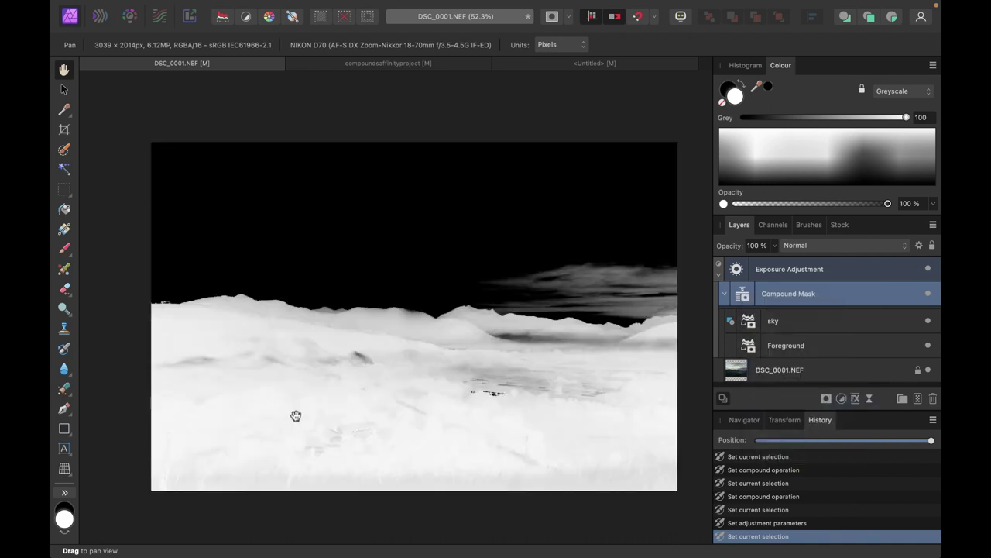
Step: Paint black over the leftover clouds above the right-hand hills on the Compound Mask with a 373 px brush, and switch the paint colour to white
left_click(64, 511)
left_click(64, 250)
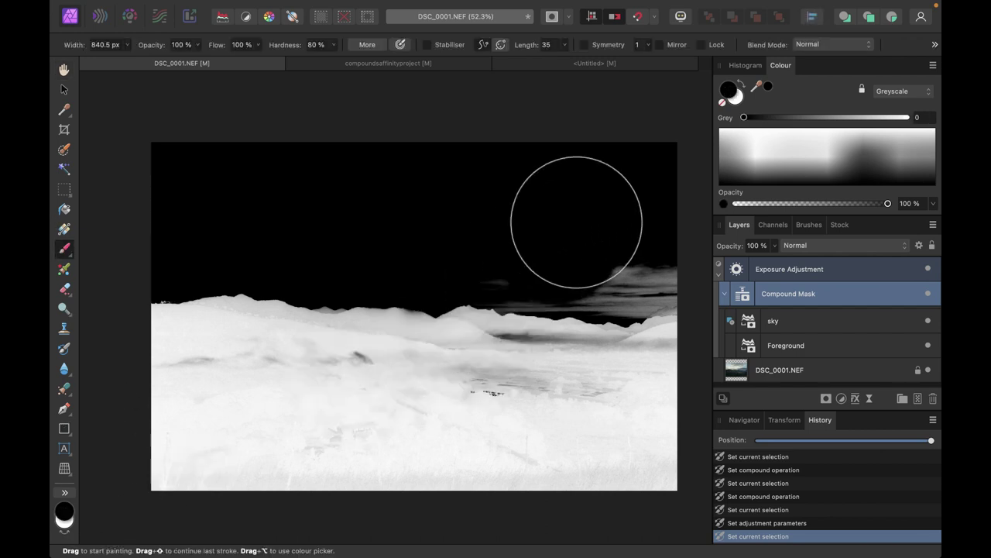
key("bracketleft")
key("bracketleft")
key("bracketleft")
key("bracketleft")
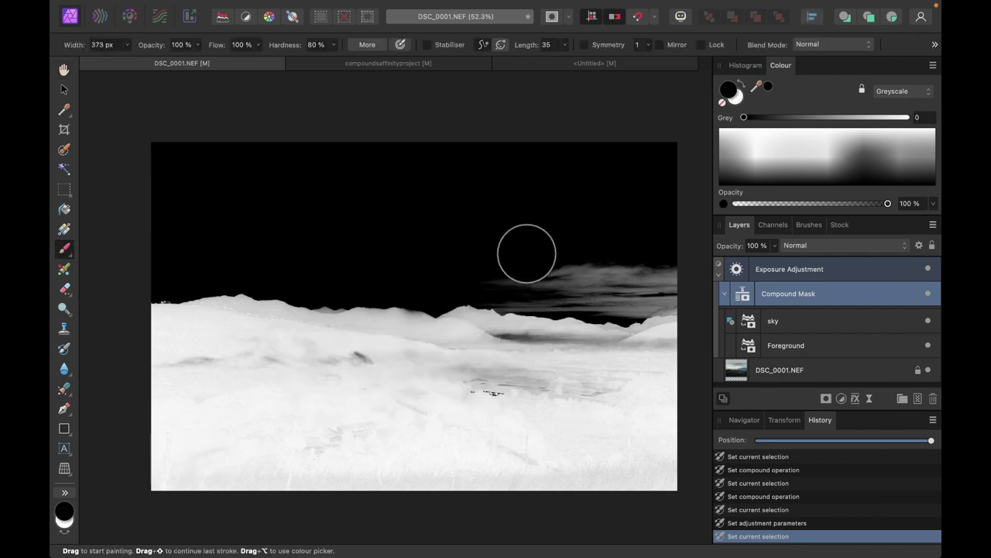
mouse_move(524, 250)
left_mouse_down()
mouse_move(655, 263)
mouse_move(664, 274)
mouse_move(626, 292)
mouse_move(514, 274)
left_mouse_up()
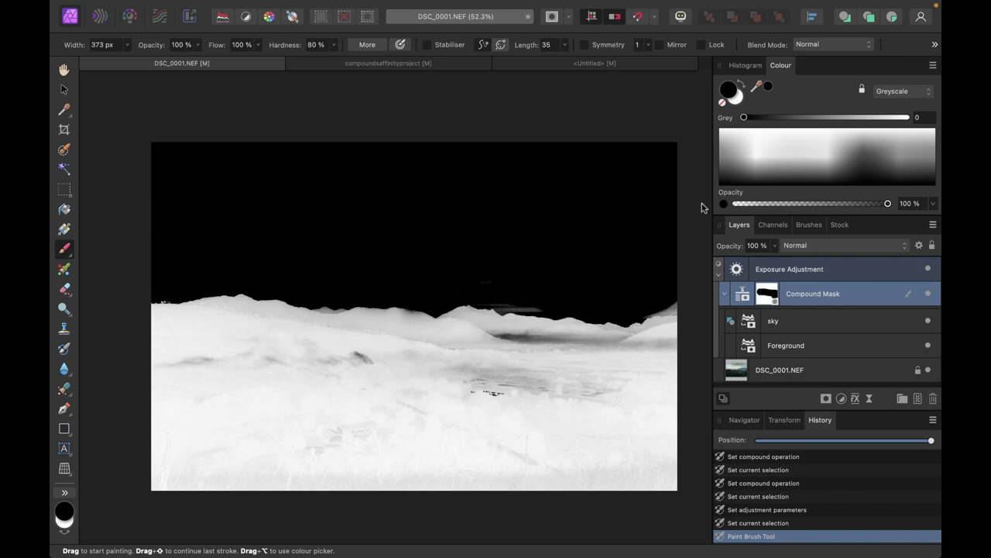
key("x")
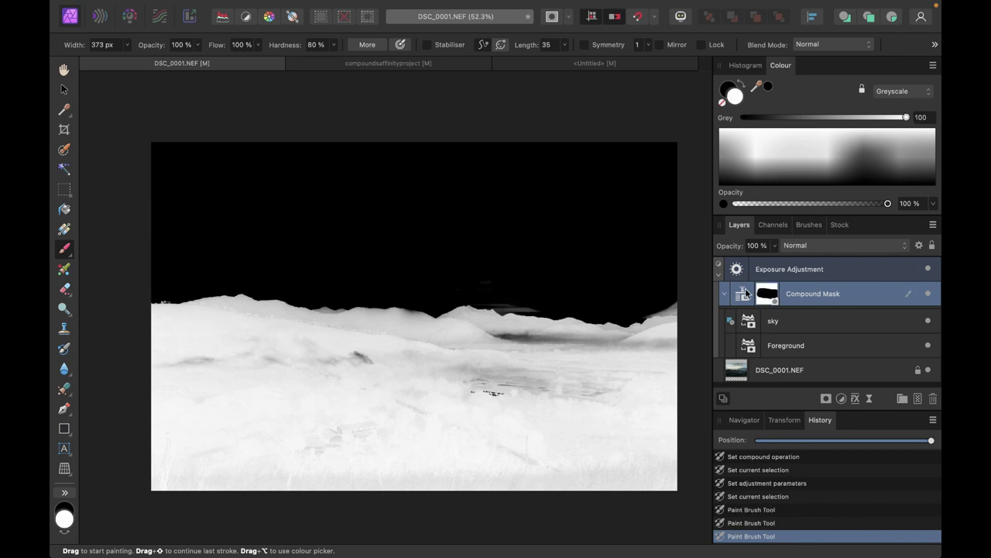
Step: Reopen the Exposure adjustment's settings and set the exposure to about 2.25
double_click(747, 268)
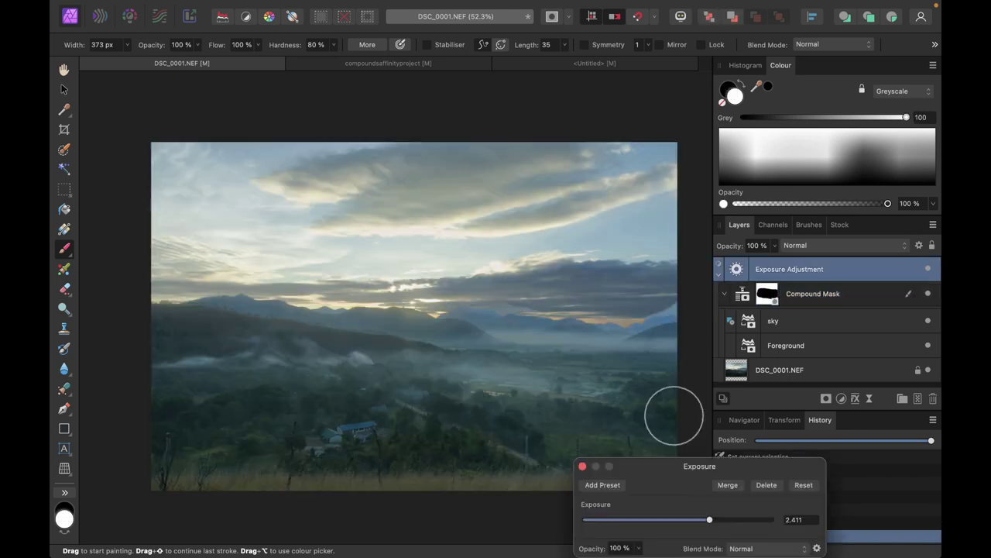
mouse_move(712, 525)
left_mouse_down()
mouse_move(656, 521)
mouse_move(708, 519)
left_mouse_up()
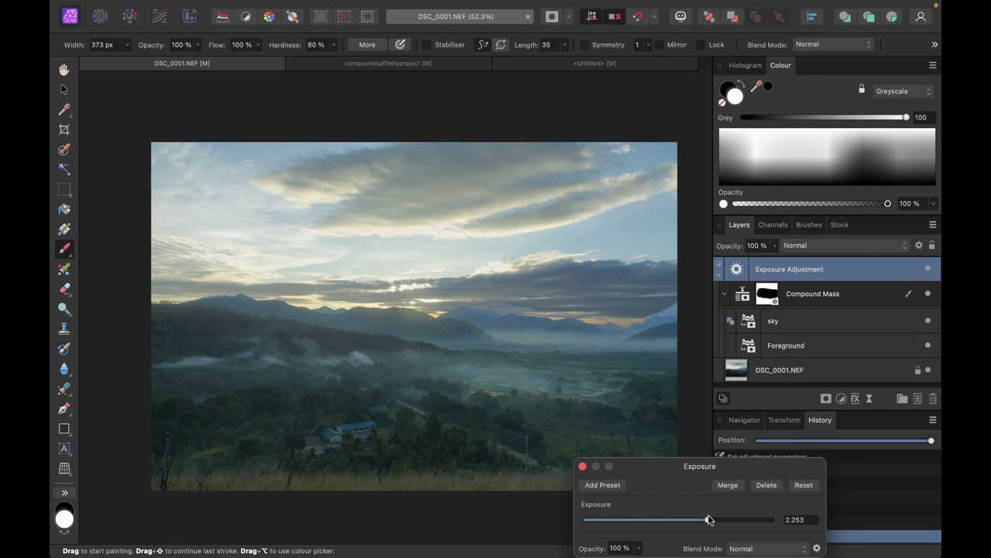